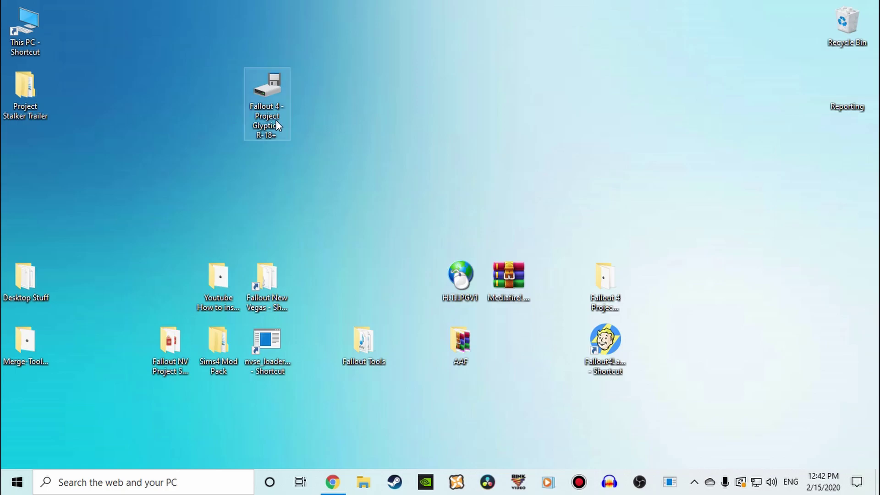
# Step: Open the "Fallout 4 - Project Glyptic - R-18+" desktop folder, look over its contents, and close it
pyautogui.click(267, 125)
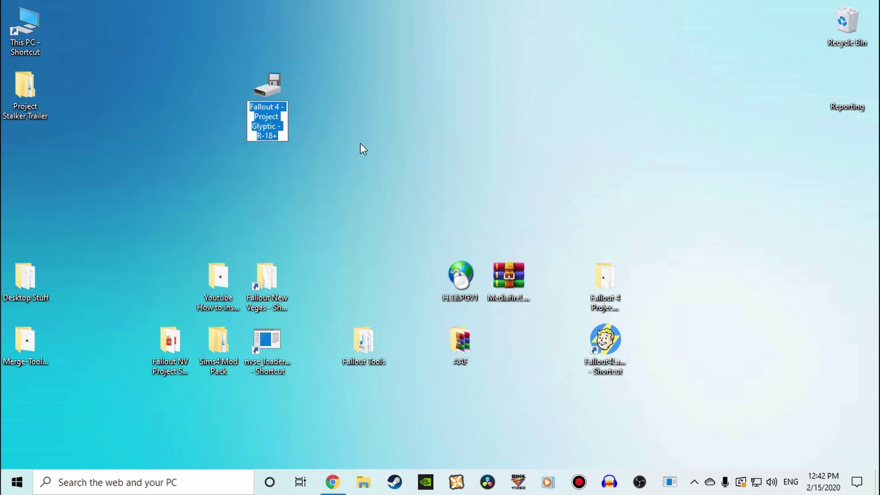
pyautogui.doubleClick(279, 105)
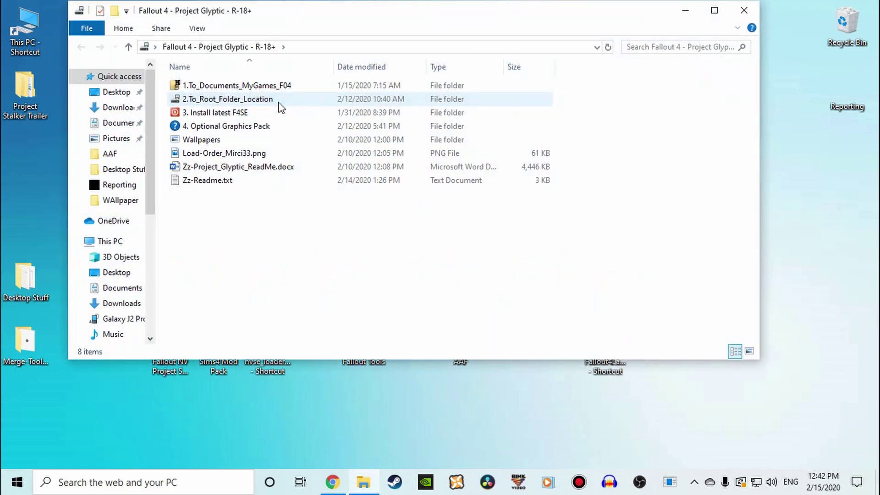
pyautogui.moveTo(162, 77); pyautogui.dragTo(319, 209)
pyautogui.click(453, 192)
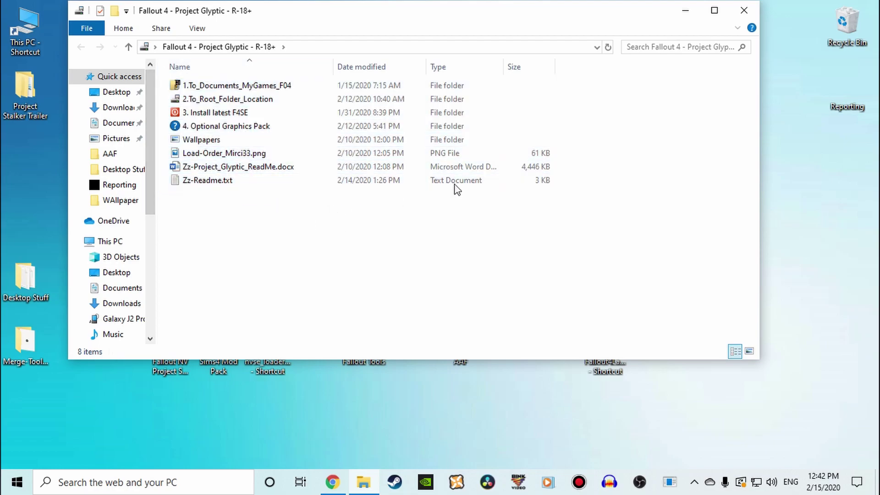
pyautogui.click(743, 11)
# Step: Display the properties of the "Fallout 4 - Project Glyptic - R-18+" folder and move them clear of the desktop's centre
pyautogui.rightClick(277, 93)
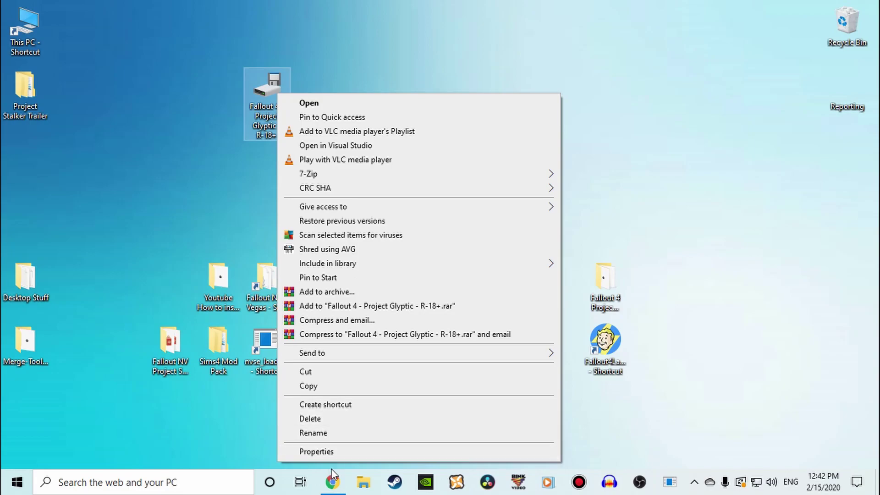
pyautogui.click(329, 453)
pyautogui.moveTo(360, 100); pyautogui.dragTo(202, 18)
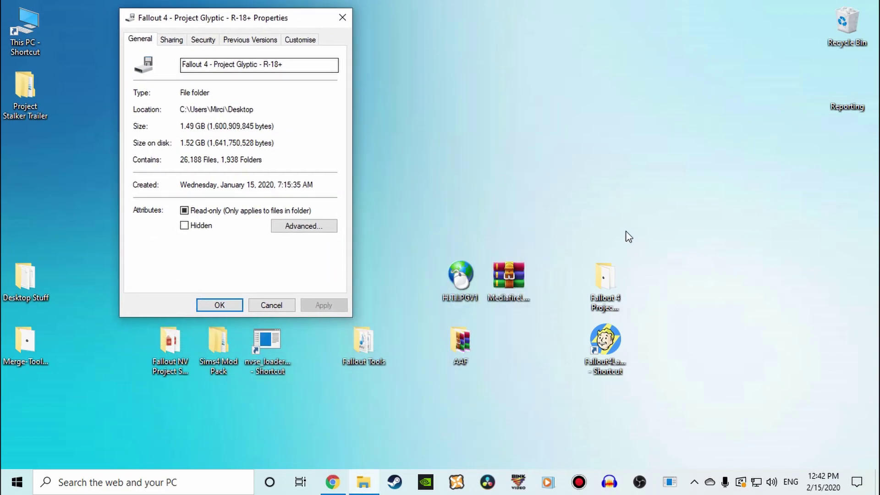
# Step: Open the Fallout 4 game location through the Fallout 4 Project Stalker folder and go up to Steam's common folder
pyautogui.doubleClick(620, 285)
pyautogui.scroll(-3, 294, 231)
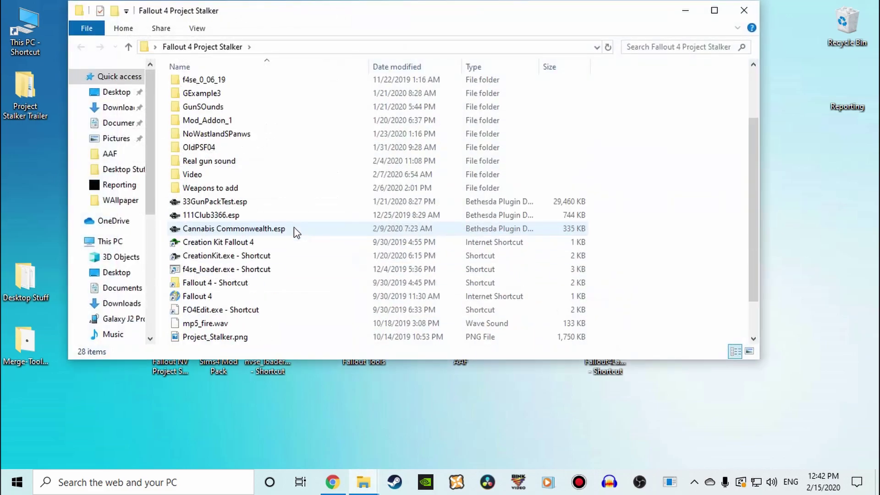
pyautogui.doubleClick(217, 243)
pyautogui.moveTo(304, 15); pyautogui.dragTo(593, 31)
pyautogui.click(745, 59)
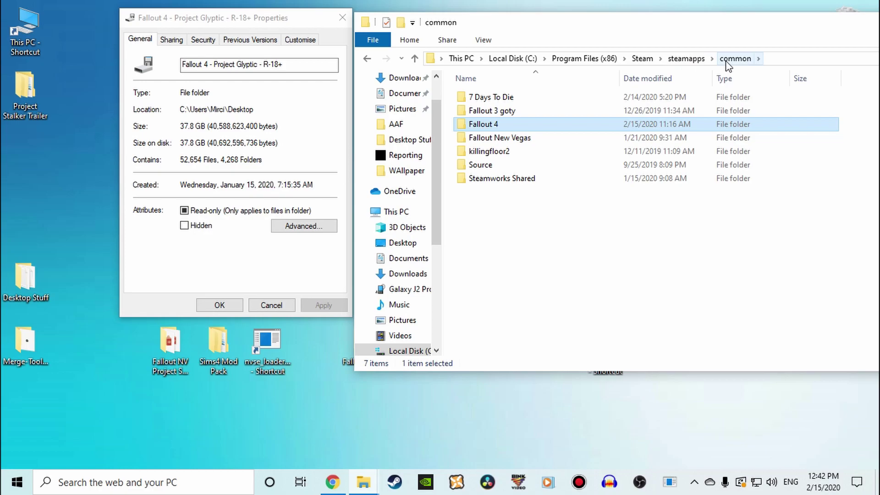
# Step: Check the size properties of the Fallout 4 game folder and close them
pyautogui.moveTo(459, 130)
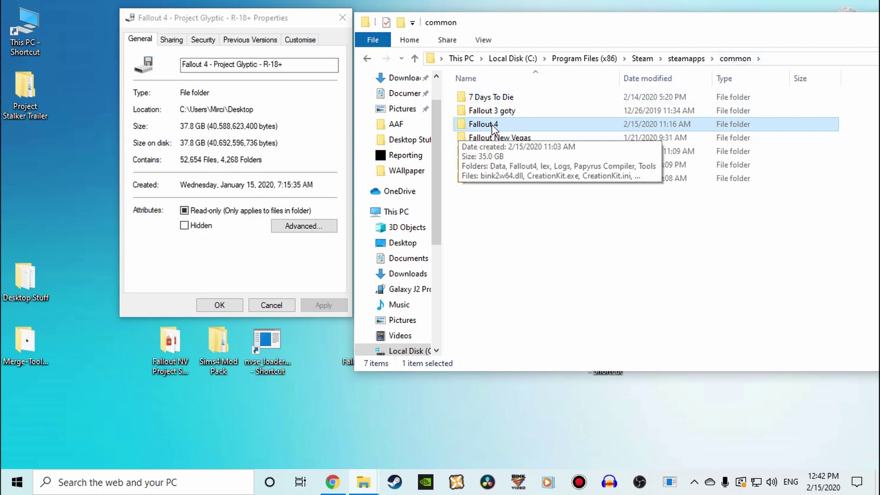
pyautogui.rightClick(492, 128)
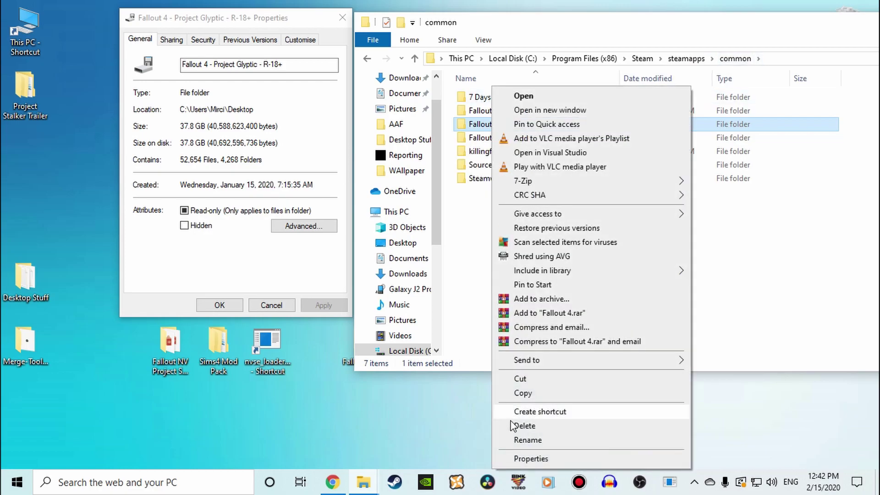
pyautogui.click(513, 459)
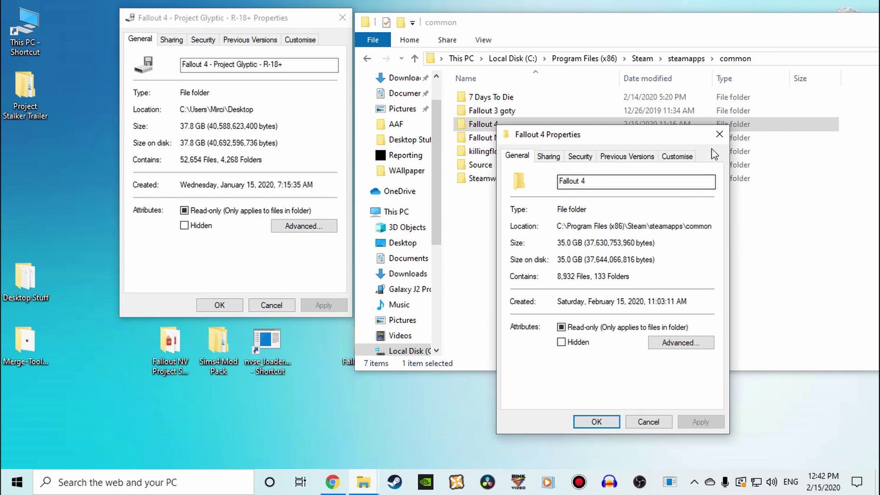
pyautogui.click(717, 135)
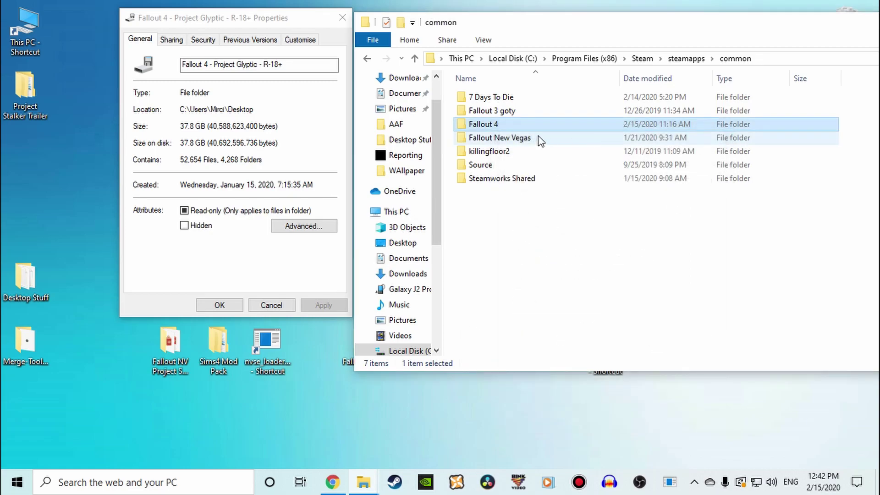
# Step: Examine the files in the Fallout 4 game folder and its Data subfolder, and close all open windows
pyautogui.doubleClick(482, 125)
pyautogui.scroll(-5, 524, 161)
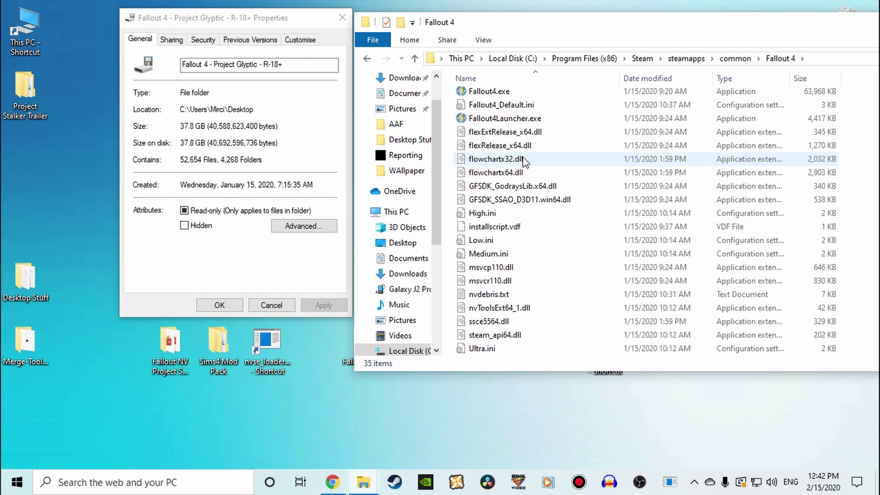
pyautogui.scroll(5, 525, 162)
pyautogui.doubleClick(477, 97)
pyautogui.scroll(-10, 534, 188)
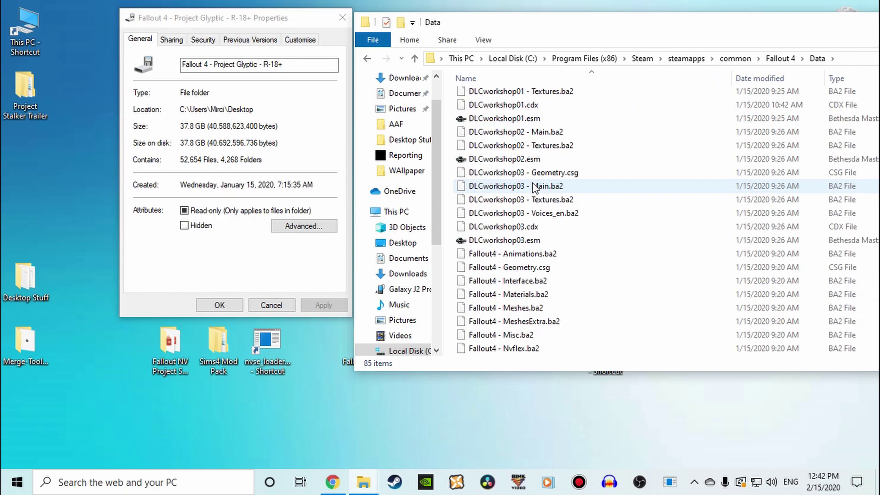
pyautogui.scroll(-5, 534, 188)
pyautogui.click(365, 60)
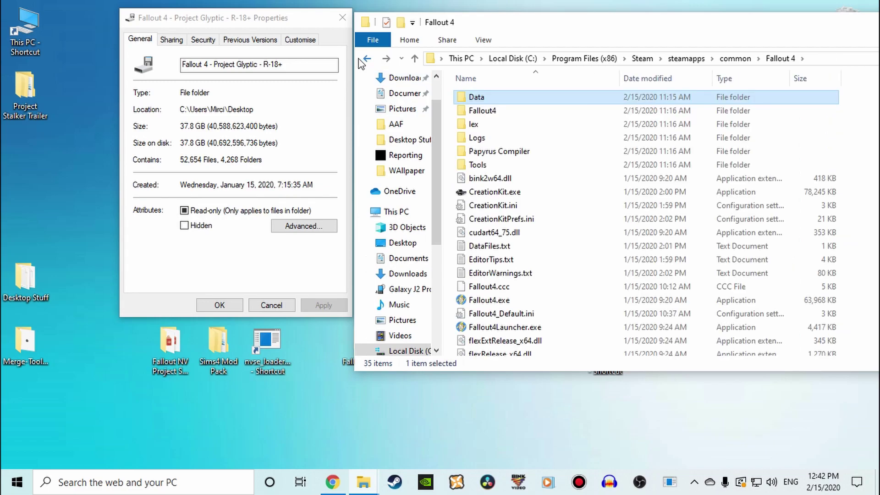
pyautogui.click(366, 59)
pyautogui.click(550, 235)
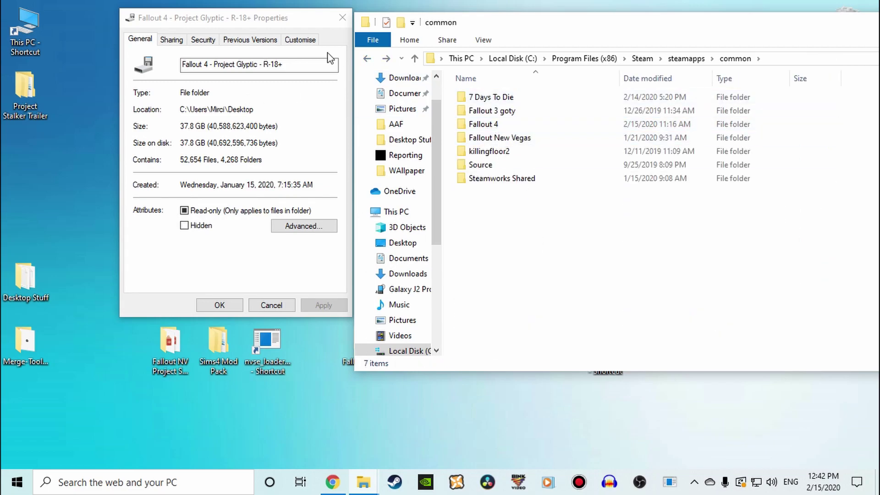
pyautogui.click(342, 17)
pyautogui.moveTo(498, 30); pyautogui.dragTo(252, 54)
pyautogui.click(784, 49)
# Step: Create a text document named "Install PGV1.txt" on the desktop and open it
pyautogui.rightClick(401, 102)
pyautogui.moveTo(540, 242)
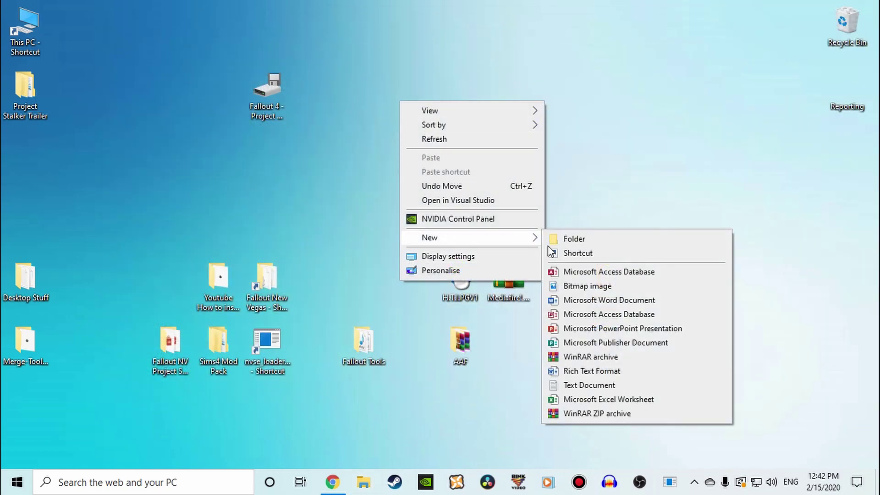
pyautogui.click(585, 384)
pyautogui.write('Install P')
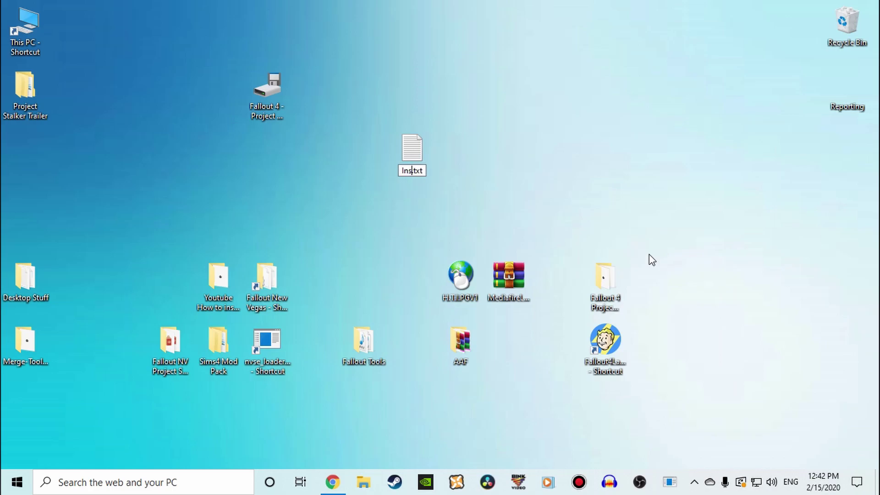
pyautogui.write('GV1')
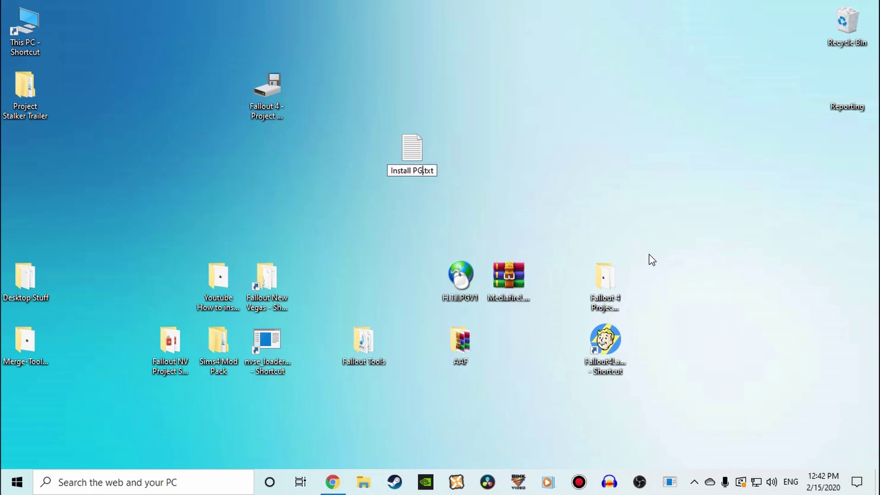
pyautogui.press('Return')
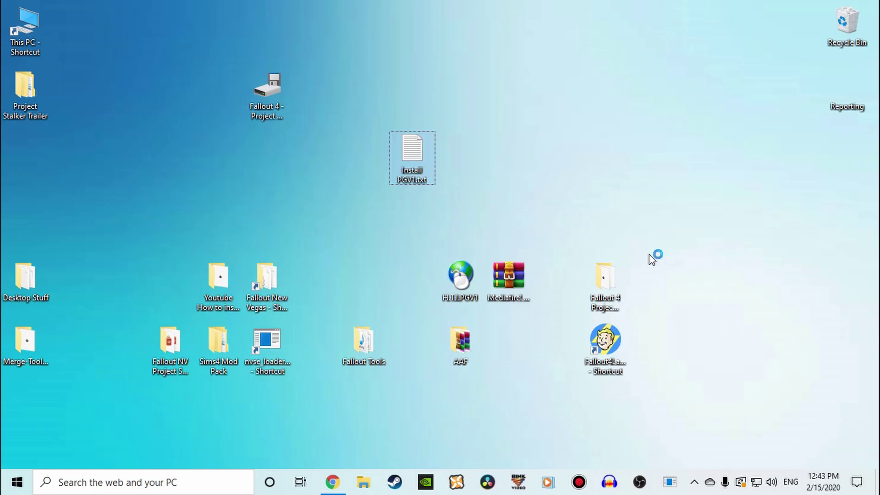
pyautogui.press('Return')
# Step: Write "How to install Project Glyptic?", "Simple have vanilla Fallout 4 with all DLC" and "Then do what I do" on separate lines
pyautogui.write('How ')
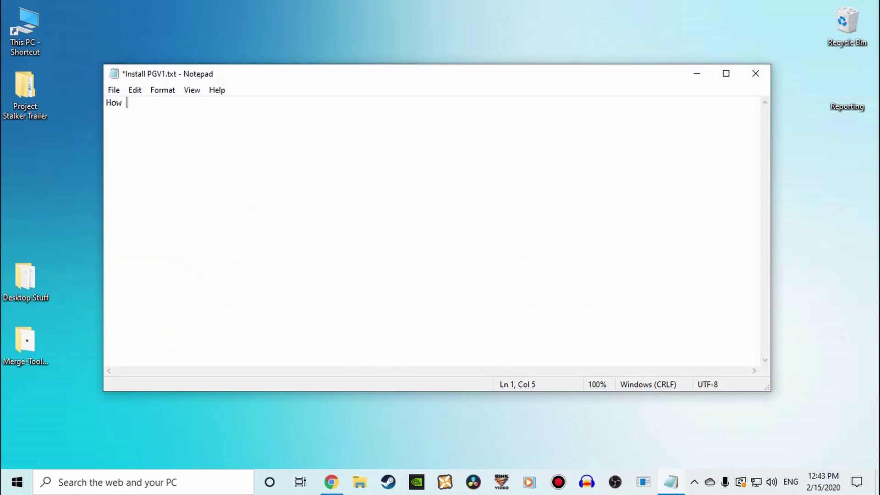
pyautogui.write('to install Project Glyptic?  ')
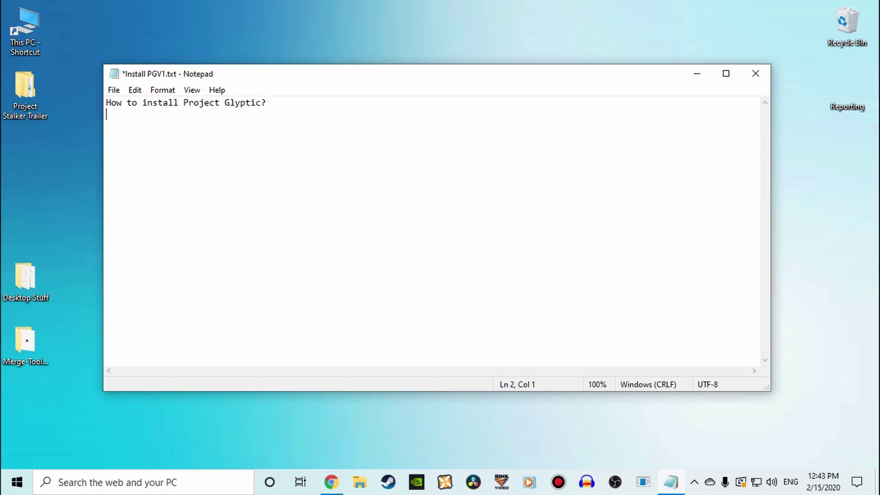
pyautogui.write('Simple have vanill')
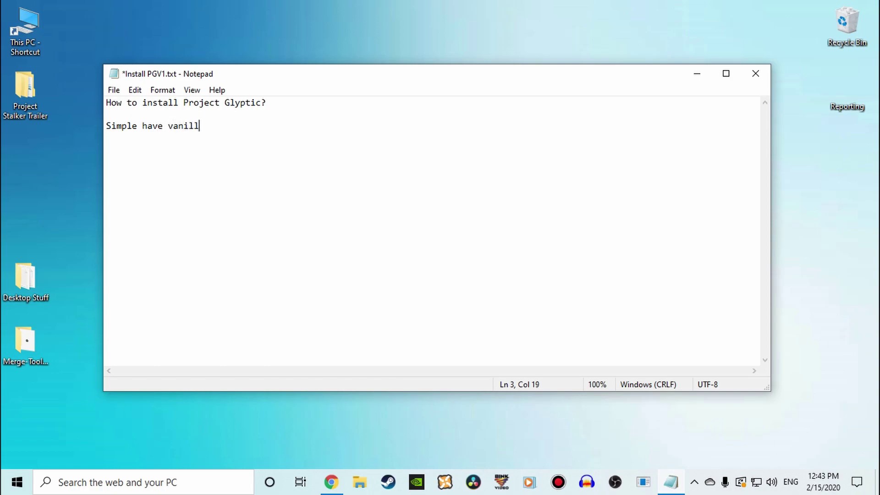
pyautogui.write('a Fallout 4 with all DL')
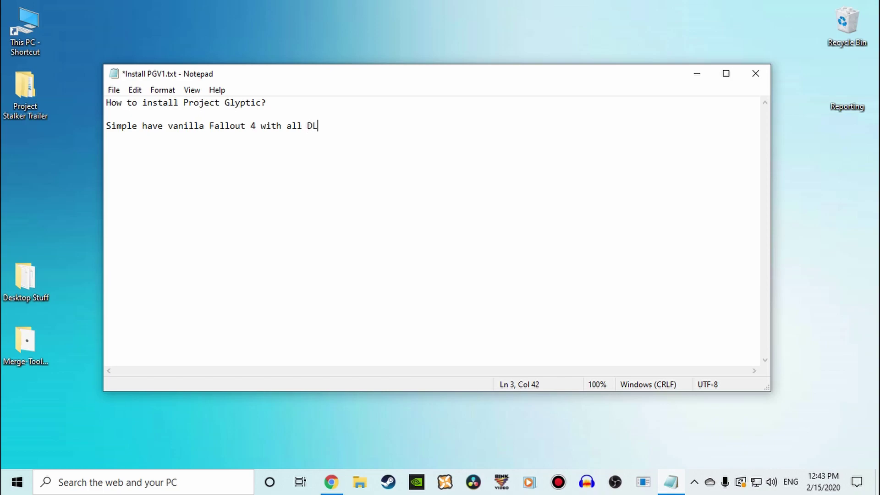
pyautogui.write('C  Then do what I do')
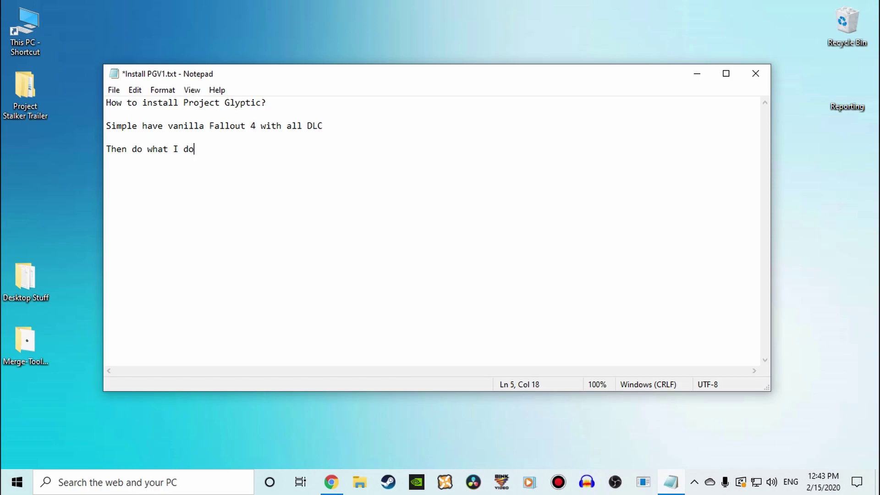
# Step: Add the line "First make sure you have no mods or any saves" below a blank line
pyautogui.press('Return')
pyautogui.press('Return')
pyautogui.write('First make sure ')
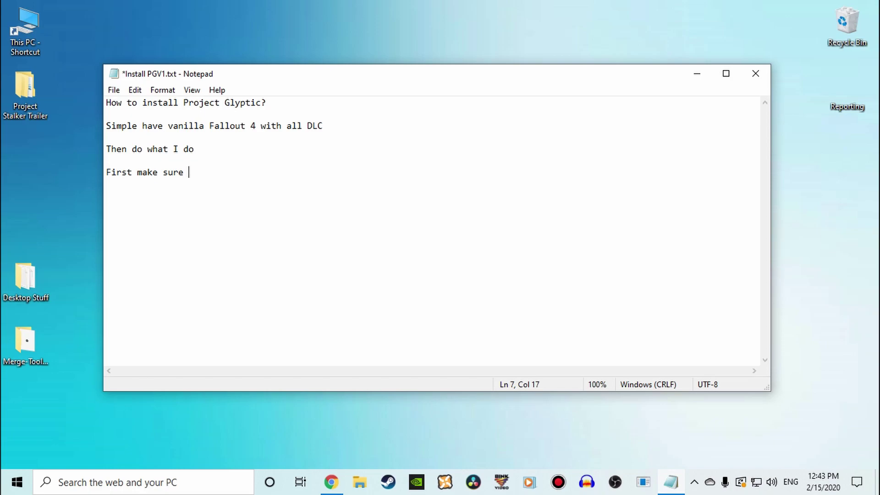
pyautogui.write('you have no mods or ')
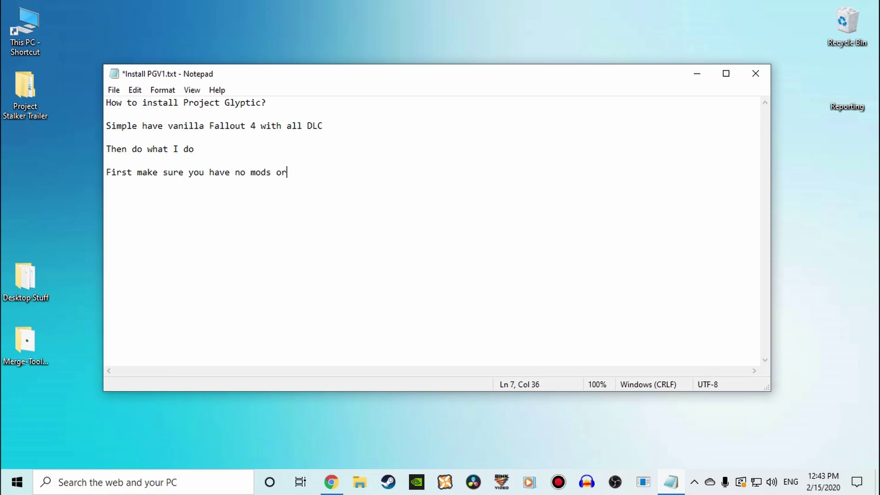
pyautogui.write('any saves')
# Step: Add the line "first lest delete the saves and documents data" to the end of the note
pyautogui.press('Return')
pyautogui.press('Return')
pyautogui.write('firast ')
pyautogui.write('st les')
pyautogui.write('t fe')
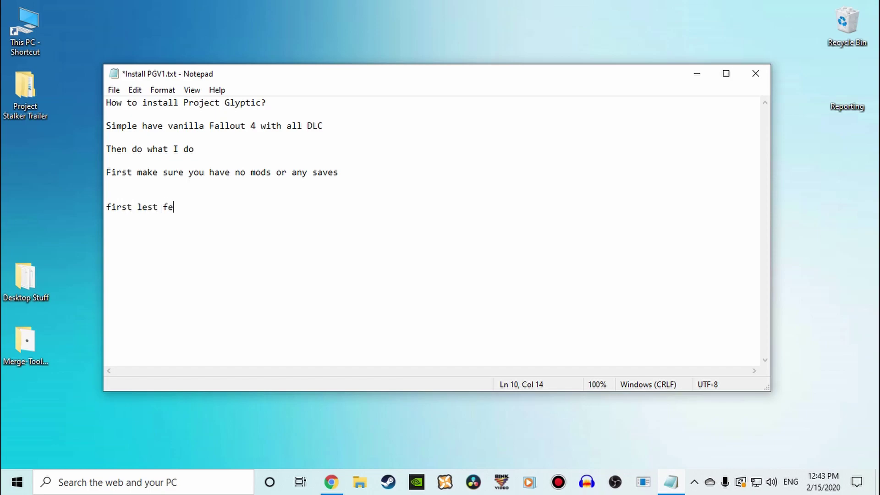
pyautogui.press('BackSpace')
pyautogui.press('BackSpace')
pyautogui.write('delete the saves and ')
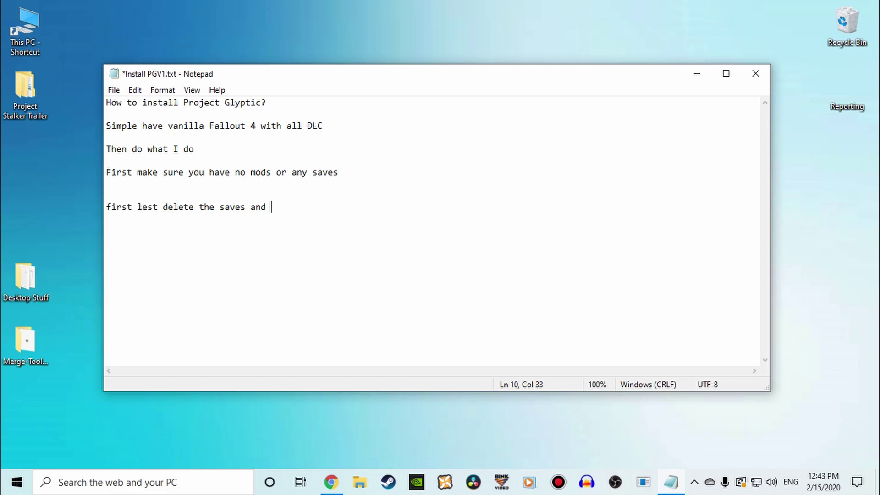
pyautogui.write('documents data')
pyautogui.press('Return')
pyautogui.press('Return')
# Step: Minimize the note and open the Fallout4 folder in Documents under My Games
pyautogui.click(696, 74)
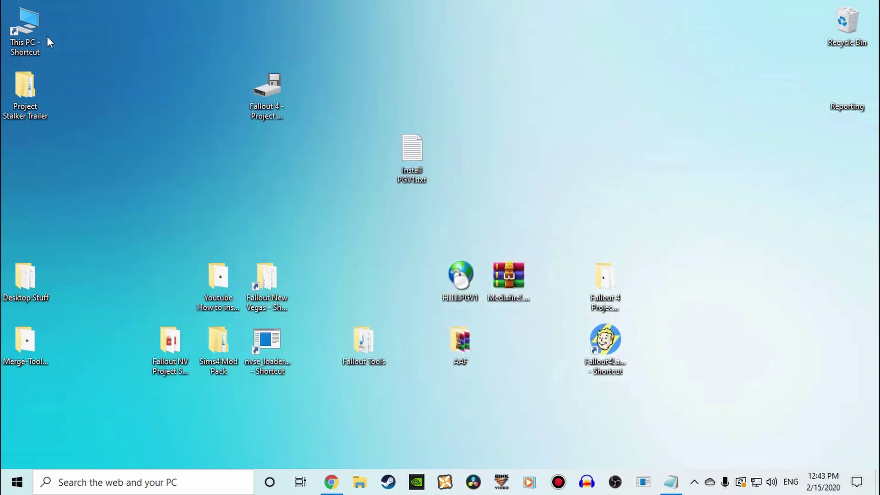
pyautogui.doubleClick(4, 41)
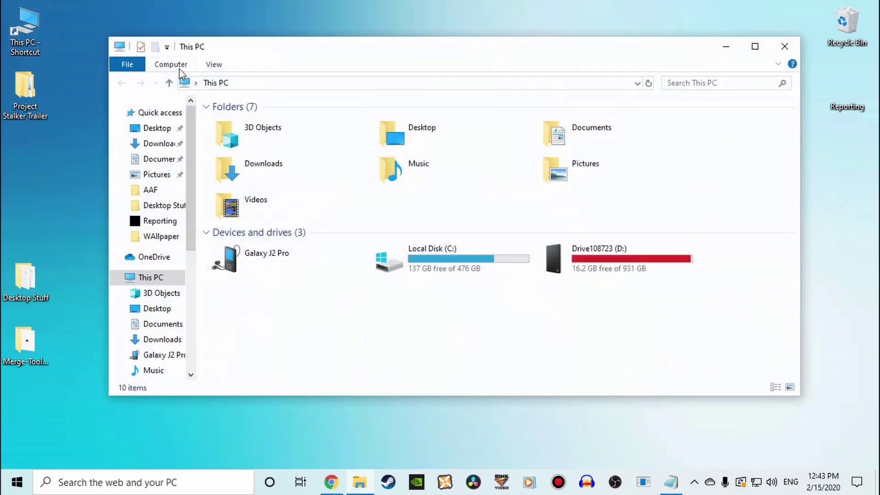
pyautogui.click(143, 166)
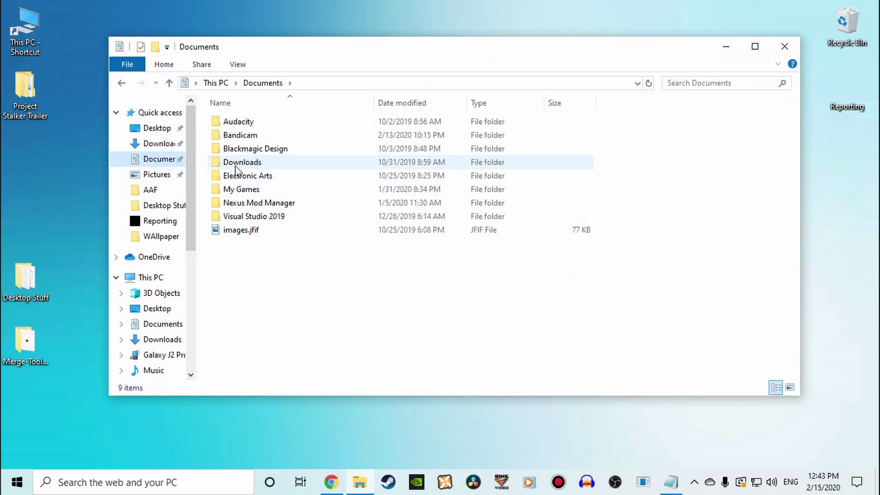
pyautogui.click(247, 192)
pyautogui.doubleClick(251, 192)
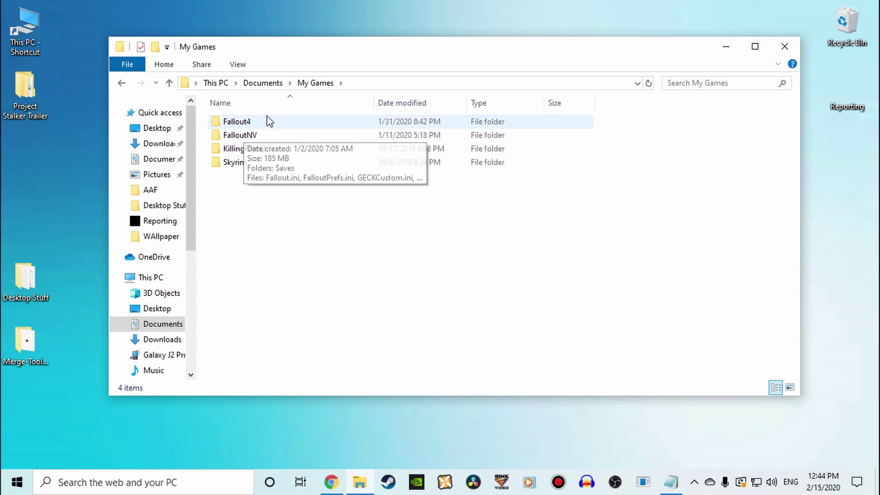
pyautogui.doubleClick(243, 122)
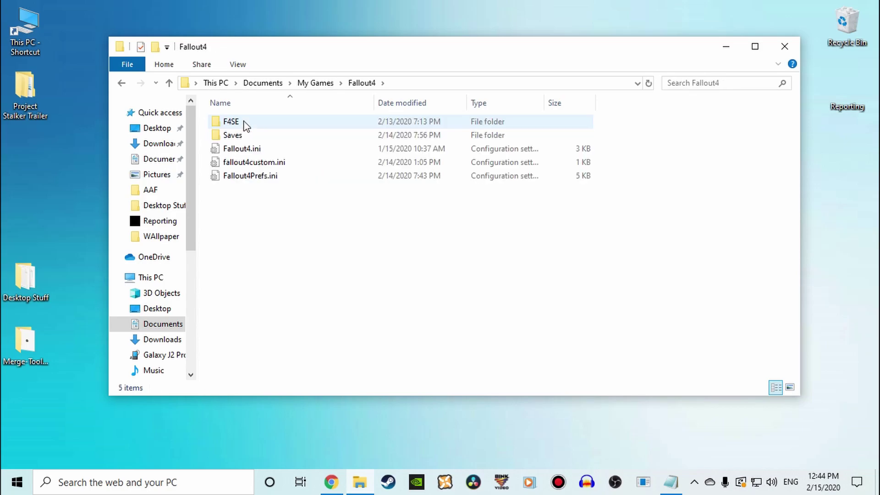
# Step: Bring the note back beside the folder window and replace all its text with "This here is the data files"
pyautogui.click(670, 482)
pyautogui.moveTo(431, 85); pyautogui.dragTo(654, 64)
pyautogui.moveTo(697, 253); pyautogui.dragTo(231, 5)
pyautogui.press('Delete')
pyautogui.hotkey('ctrl', 's')
pyautogui.write('This')
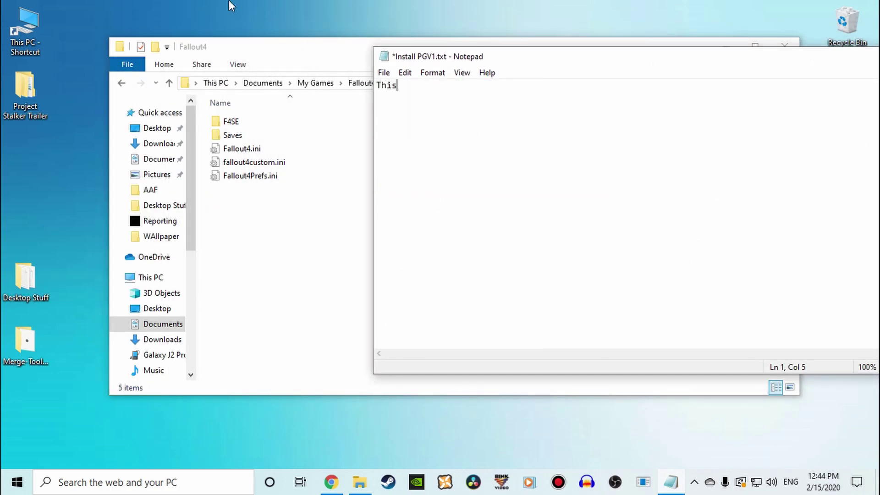
pyautogui.write(' here is the data files')
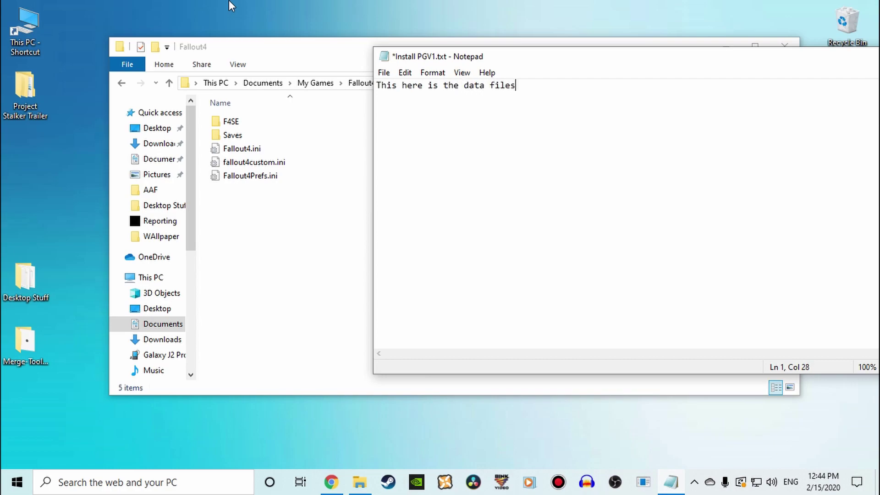
# Step: Extend the note with "that your game will create" and, below a blank line, "when you start playing and saving your game or when chanig your graphics"
pyautogui.write(' that your gam')
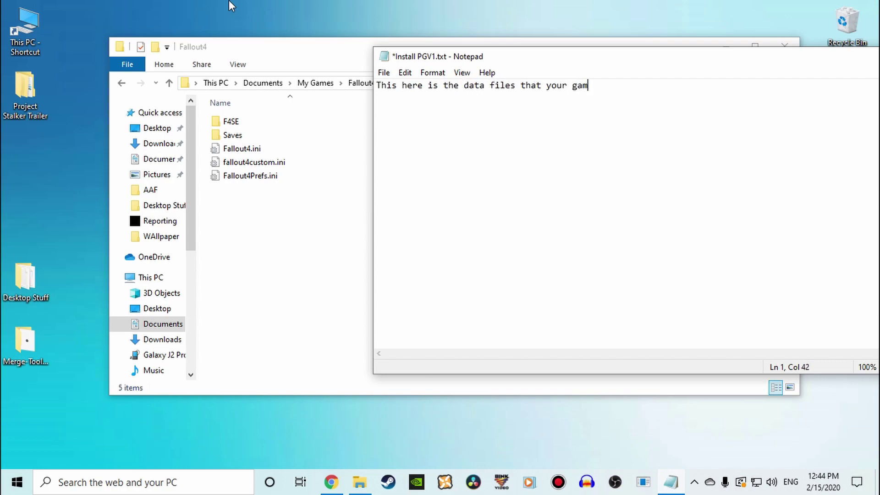
pyautogui.write('e will create')
pyautogui.press('Return')
pyautogui.write('when you ')
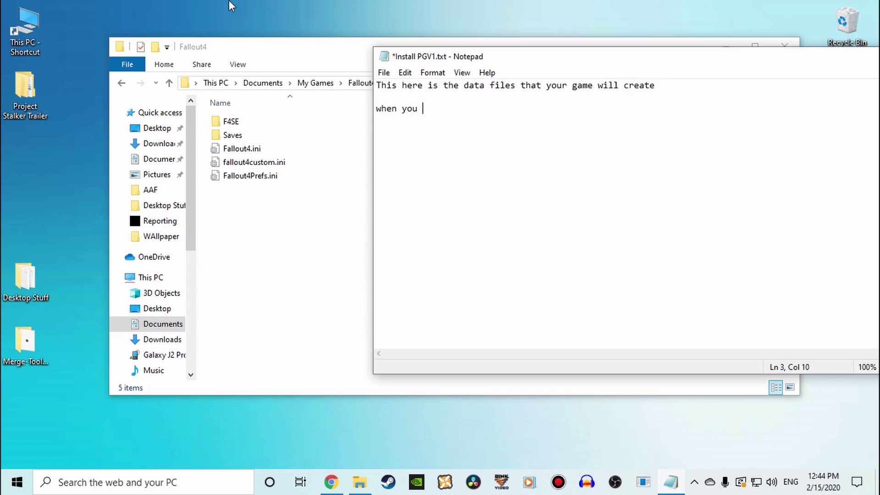
pyautogui.write('start playing and')
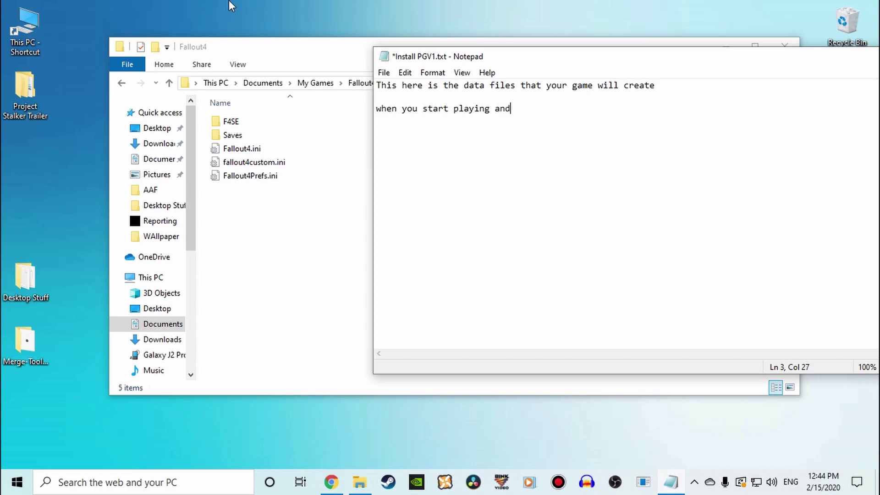
pyautogui.write(' saving your game ')
pyautogui.write('otr')
pyautogui.write('when chanig yo')
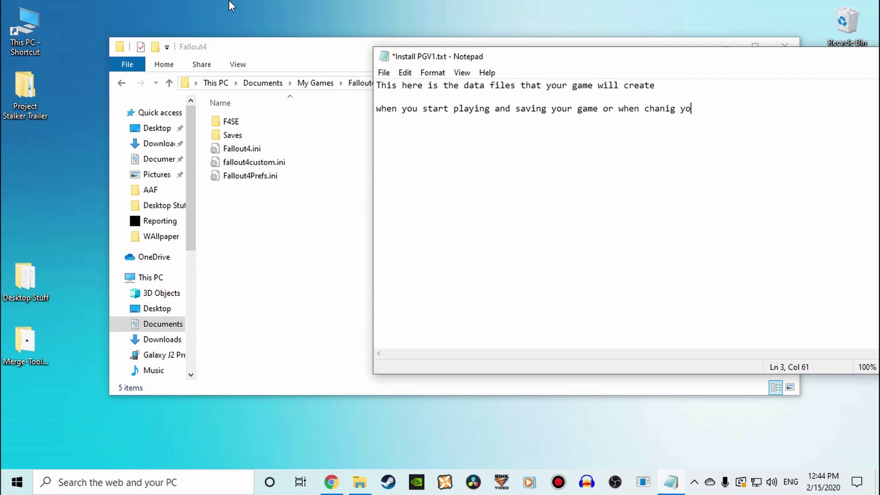
pyautogui.write('ur graphics')
# Step: Add the line "simply delete everything in this folder!!!!!!!!!" to the note below two blank lines
pyautogui.press('Return')
pyautogui.press('Return')
pyautogui.write('simply dele')
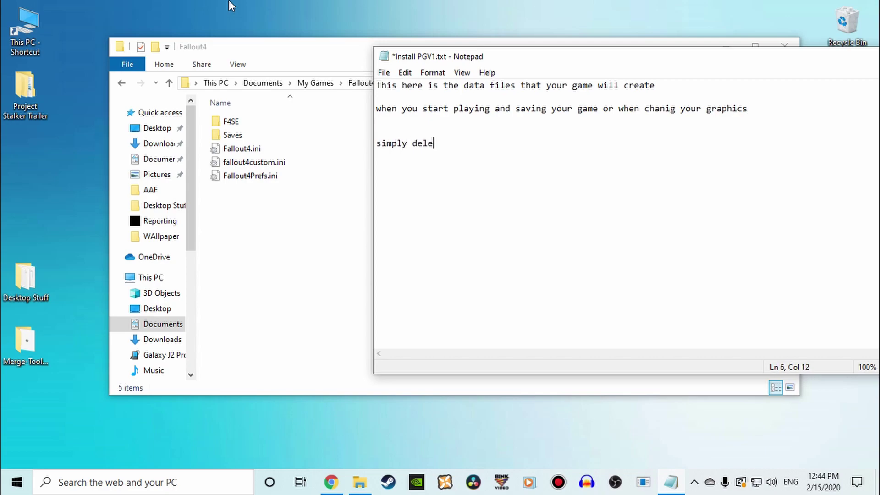
pyautogui.write('te everything in th')
pyautogui.write('is d')
pyautogui.press('BackSpace')
pyautogui.press('BackSpace')
pyautogui.write('fol')
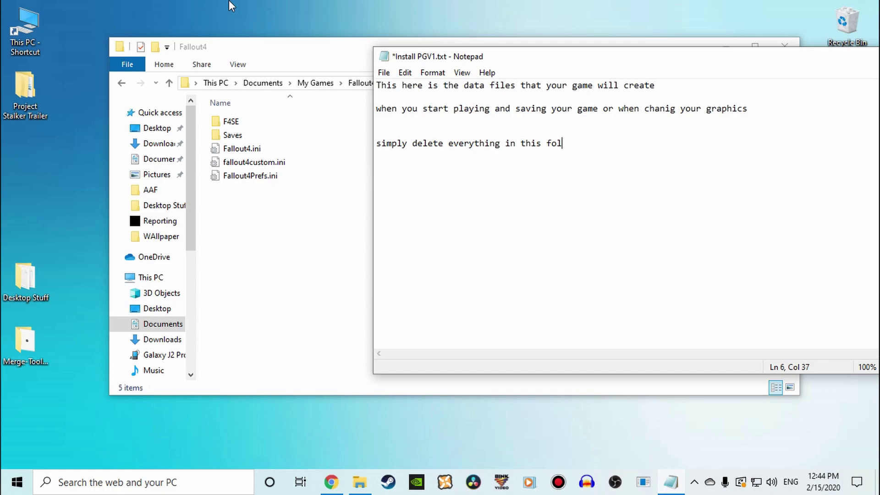
pyautogui.write('der!!!!!!!!!')
pyautogui.press('Return')
pyautogui.press('Return')
# Step: Delete all files and folders in the Fallout4 folder under Documents, My Games
pyautogui.click(252, 198)
pyautogui.moveTo(391, 306); pyautogui.dragTo(278, 111)
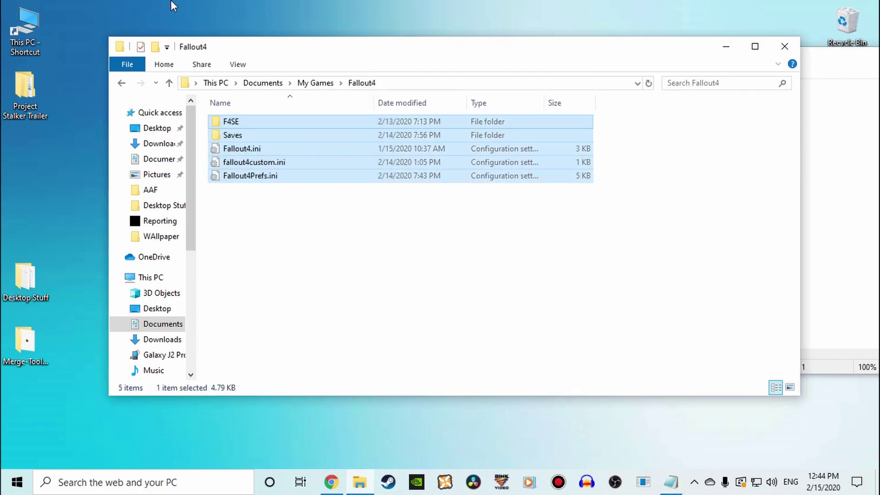
pyautogui.press('Delete')
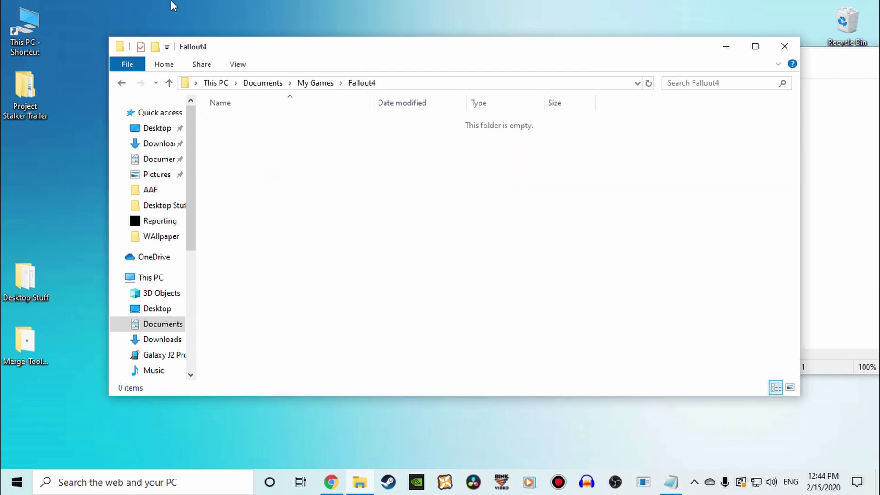
# Step: Replace the note's text with "ok so now you have deleted the documents folder of fallout 4 and you have vanilla fallout 4"
pyautogui.moveTo(814, 63); pyautogui.dragTo(638, 38)
pyautogui.hotkey('ctrl', 'a')
pyautogui.press('Delete')
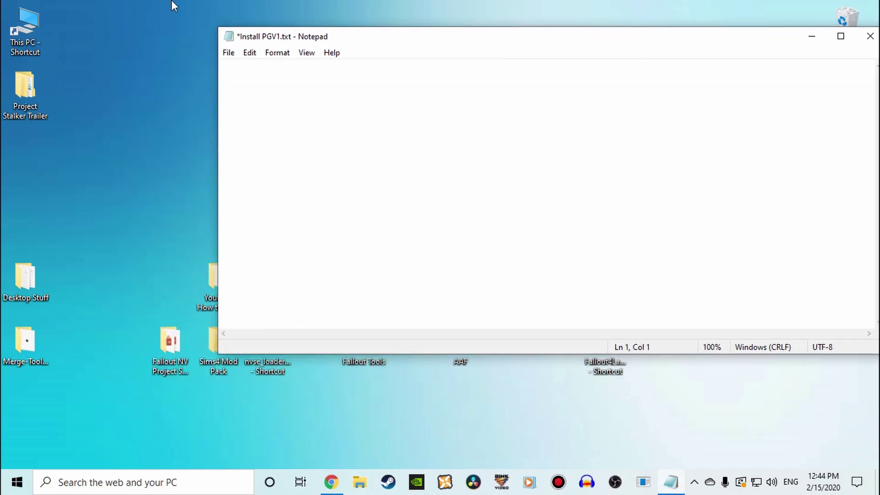
pyautogui.write('ok so now you have deleted ')
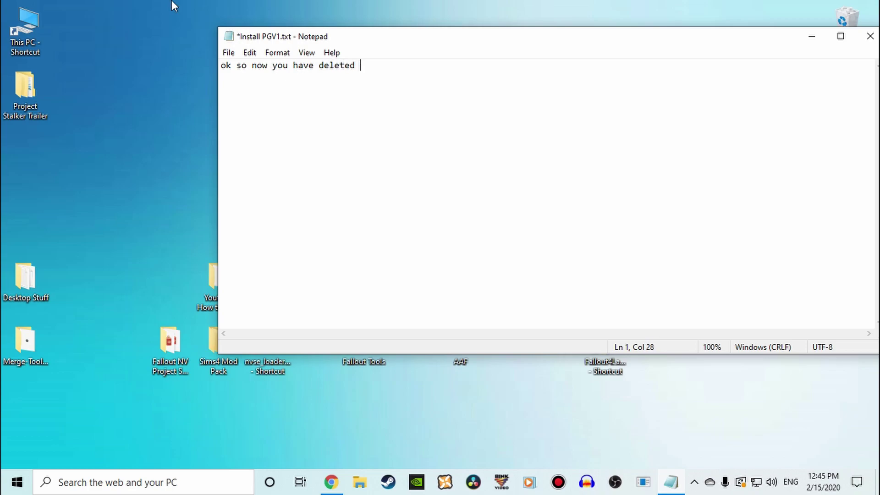
pyautogui.write('the documents folder ')
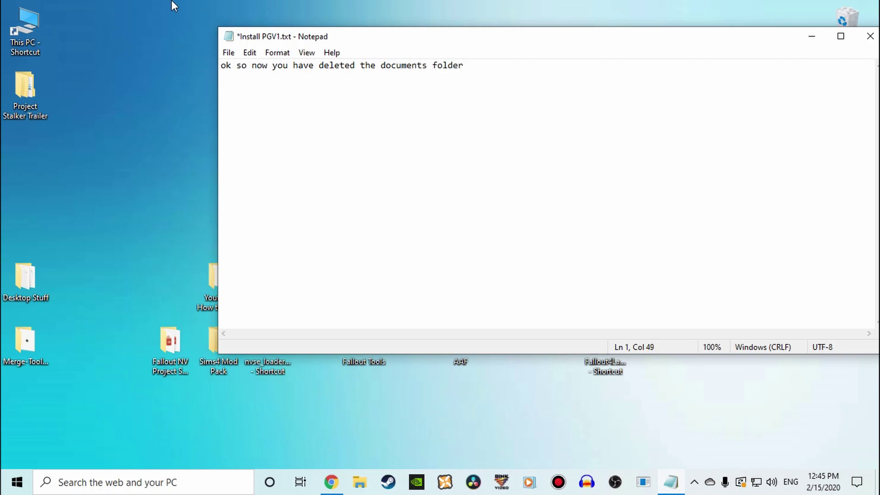
pyautogui.write('of fallout 4 and you have vanilla fallout 4')
pyautogui.press('Return')
pyautogui.press('Return')
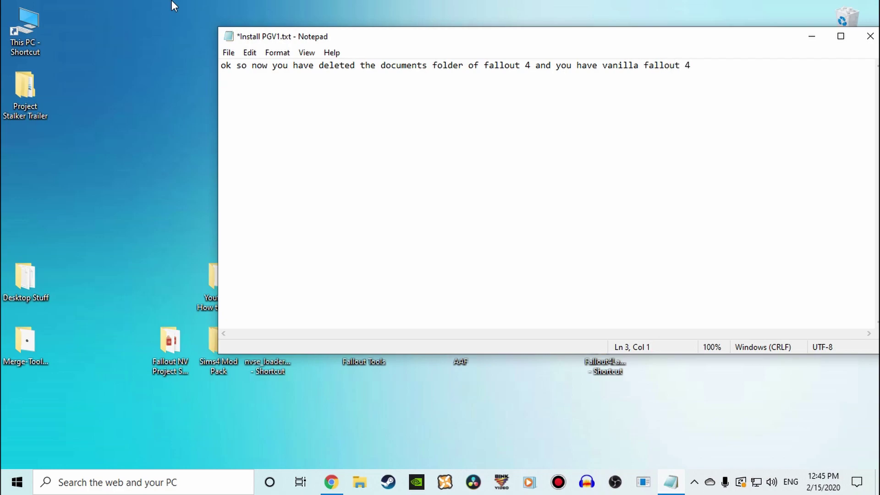
# Step: Add the line "lets get to intalling the mod" below a blank line and save the note
pyautogui.write('lets ')
pyautogui.write('get')
pyautogui.write('ntalling the mod')
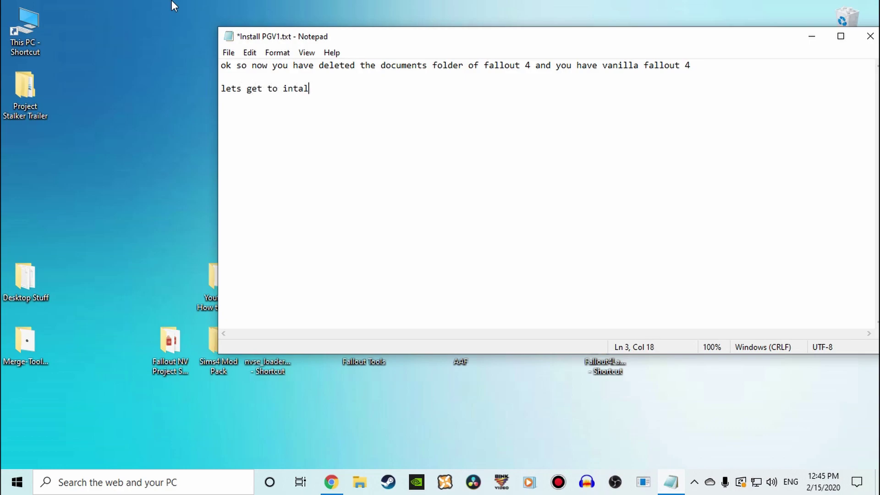
pyautogui.hotkey('ctrl', 's')
# Step: Minimize the note and open the Fallout 4 - Project Glyptic - R-18+ folder from the desktop
pyautogui.moveTo(747, 38); pyautogui.dragTo(670, 42)
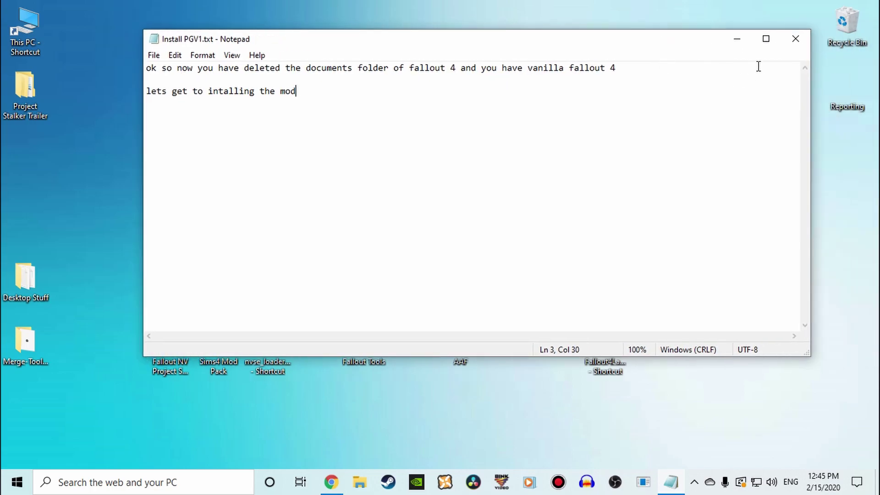
pyautogui.click(737, 45)
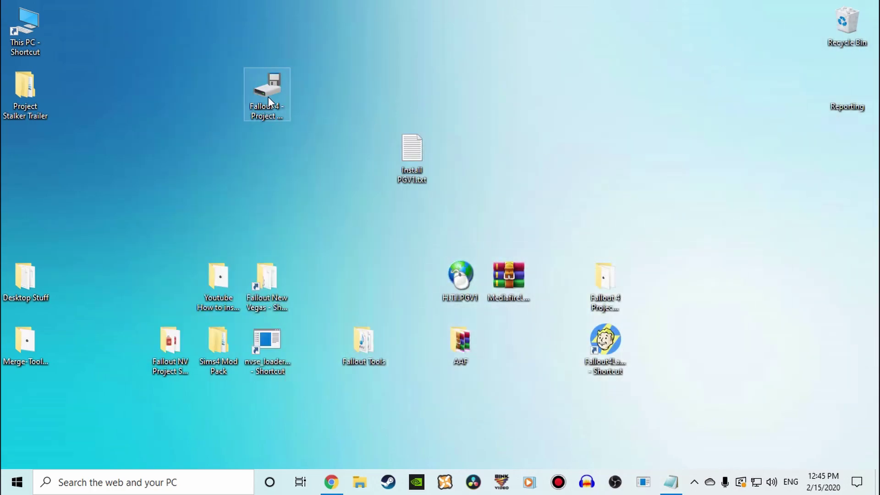
pyautogui.doubleClick(268, 97)
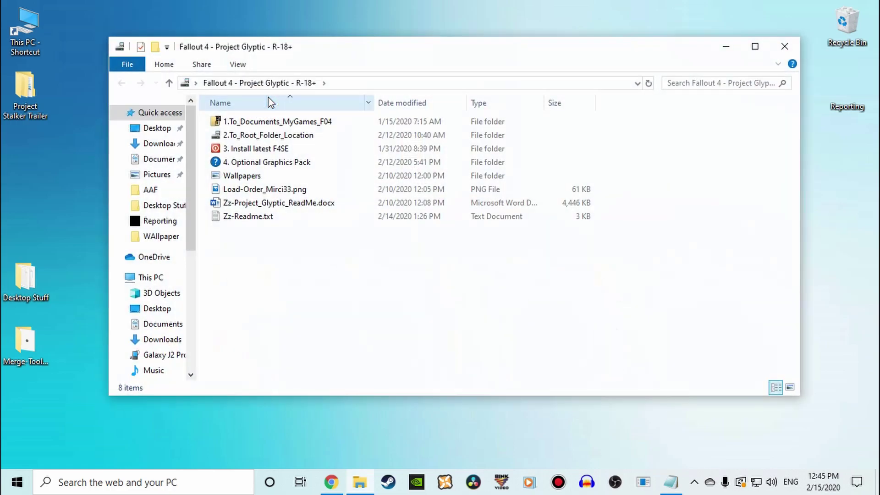
# Step: Bring the note back over the mod folder window and clear all its text
pyautogui.click(671, 481)
pyautogui.moveTo(296, 91); pyautogui.dragTo(183, 68)
pyautogui.press('BackSpace')
pyautogui.press('BackSpace')
pyautogui.press('BackSpace')
pyautogui.press('BackSpace')
pyautogui.press('BackSpace')
pyautogui.press('BackSpace')
pyautogui.press('BackSpace')
pyautogui.press('BackSpace')
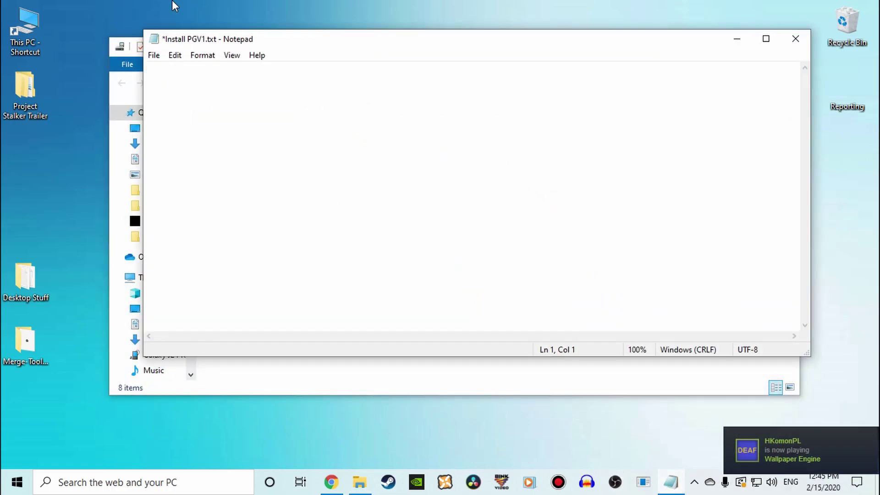
# Step: Write "1: Open the mod folder and read the folder names they will tell you wher to place what..." in the note and save it
pyautogui.write('1: Open the mod fold')
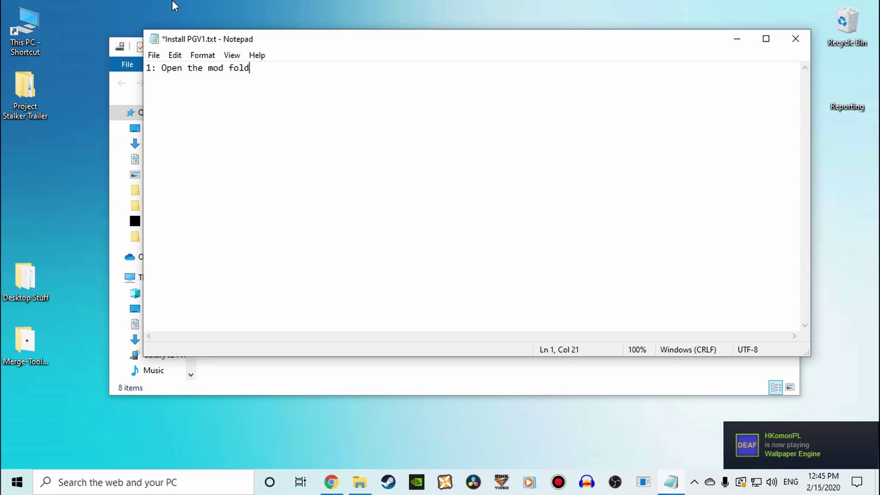
pyautogui.write('er and ')
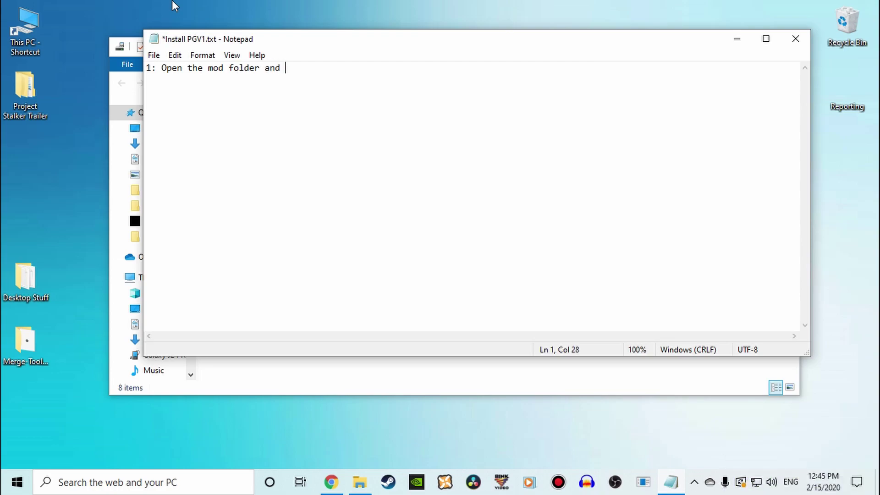
pyautogui.write('read the folder names the')
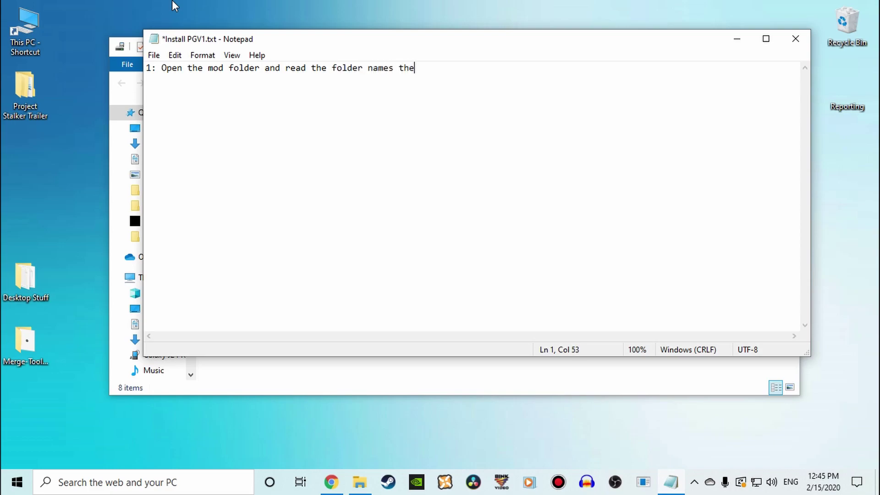
pyautogui.write('y will tell you w')
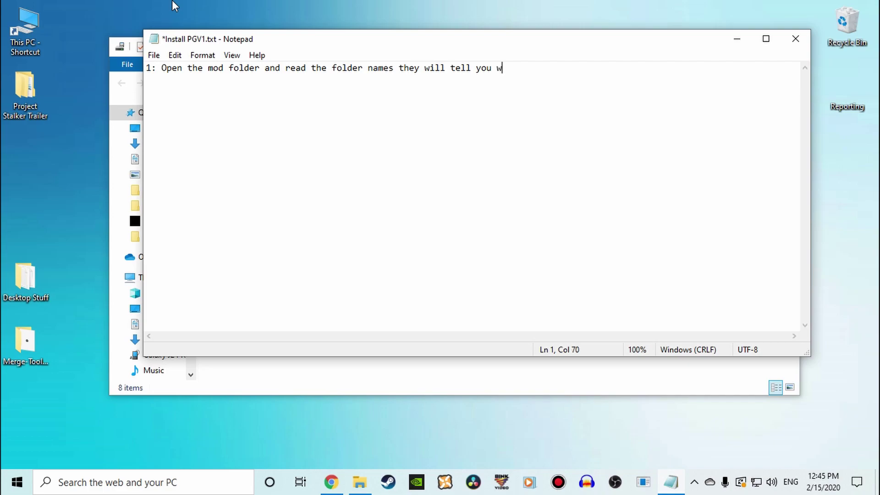
pyautogui.write('her to place what...')
pyautogui.press('Return')
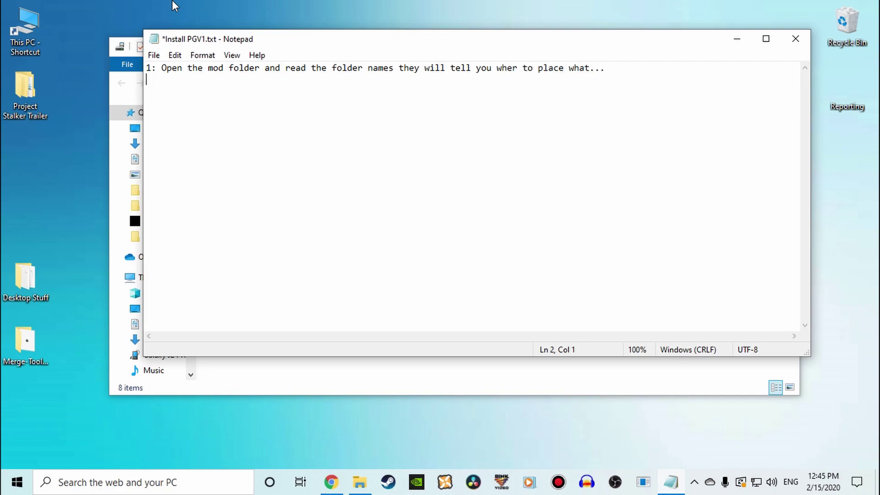
pyautogui.press('Return')
pyautogui.hotkey('ctrl', 's')
# Step: Open the mod's 1.To_Documents_MyGames_F04 folder and read the installation instructions in ReadMe_Install.txt, closing the file when done
pyautogui.hotkey('alt', 'Tab')
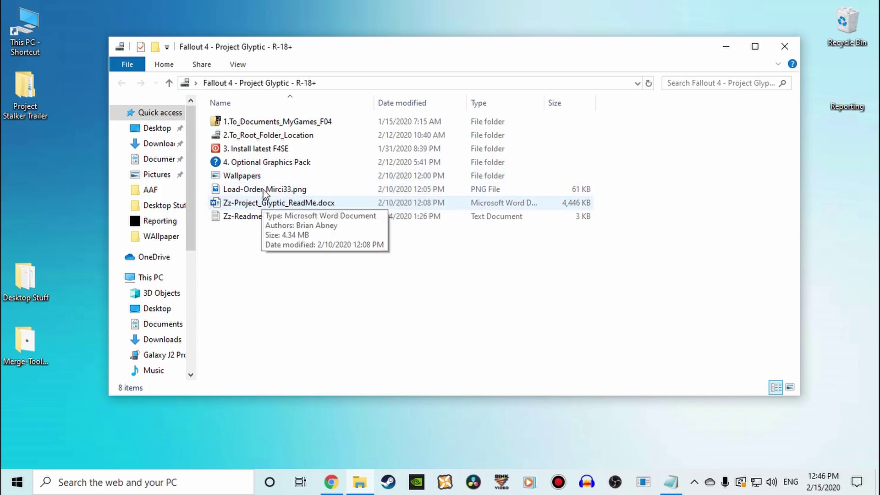
pyautogui.doubleClick(241, 122)
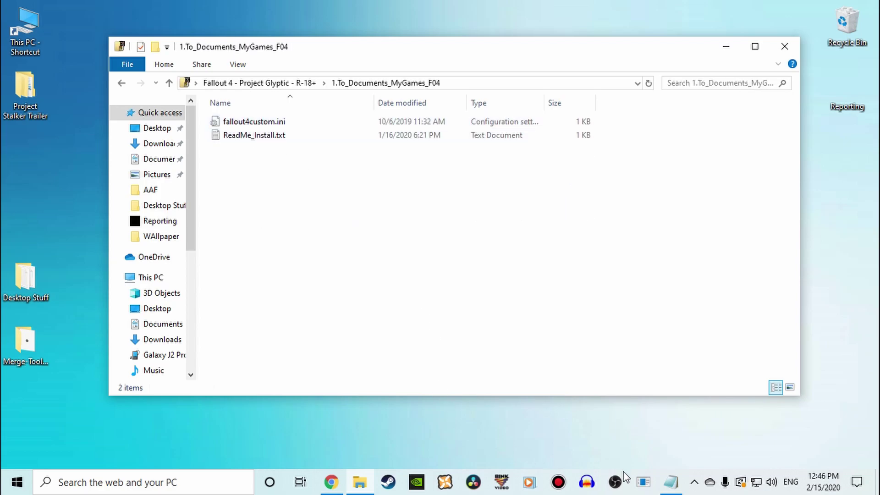
pyautogui.doubleClick(263, 135)
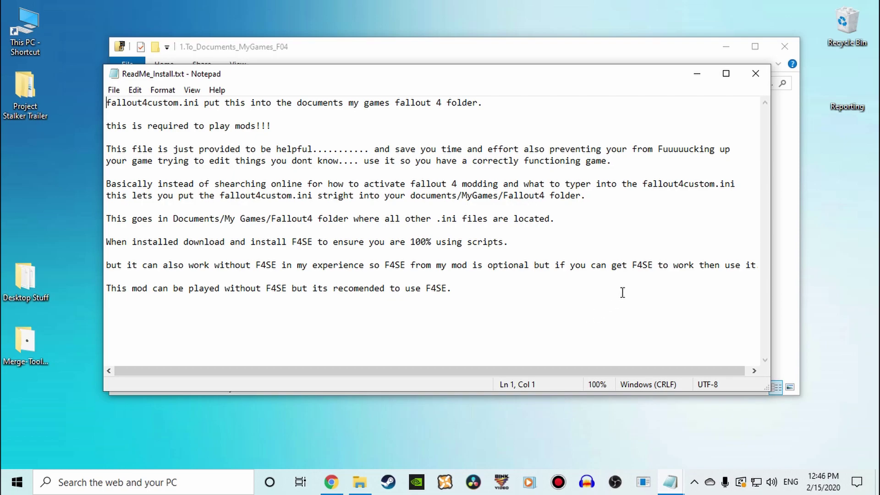
pyautogui.click(756, 74)
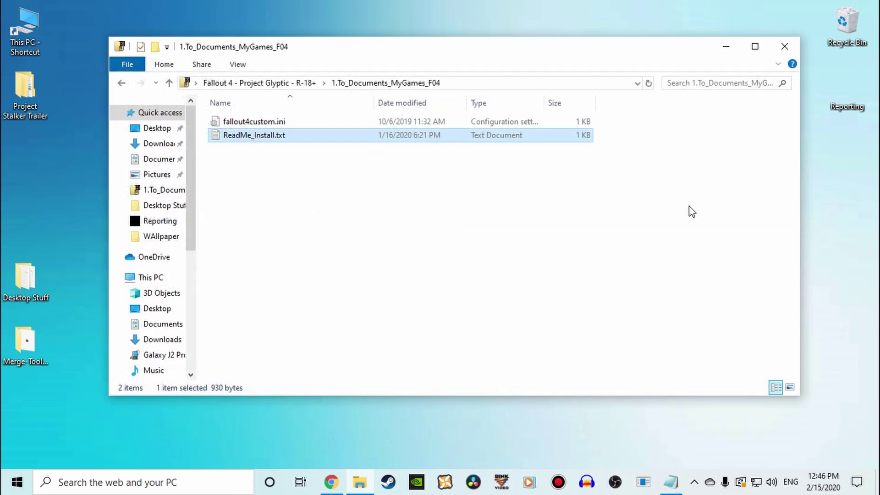
# Step: Add the line "2:when you opened the first folder it says place that file into documents folder to enable modding for your game." to the note
pyautogui.click(674, 489)
pyautogui.click(455, 92)
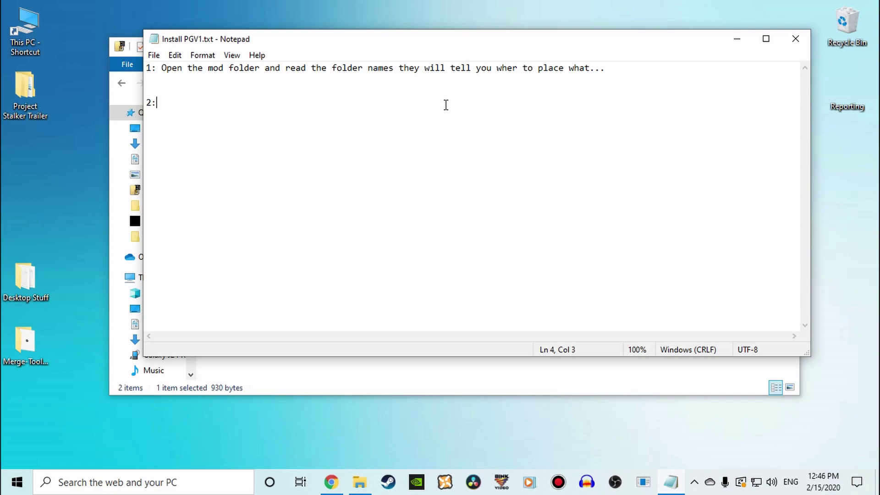
pyautogui.write('hen you opened the di')
pyautogui.press('BackSpace')
pyautogui.press('BackSpace')
pyautogui.write('first folder it ')
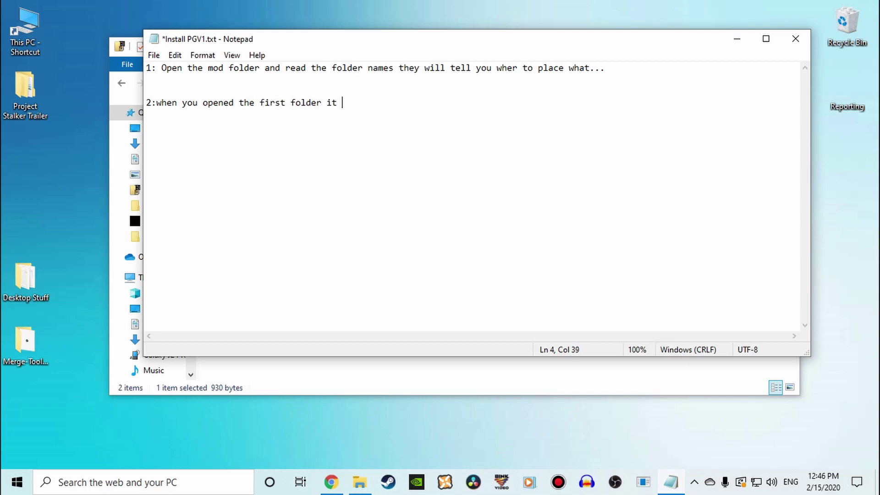
pyautogui.write('says place that file into ')
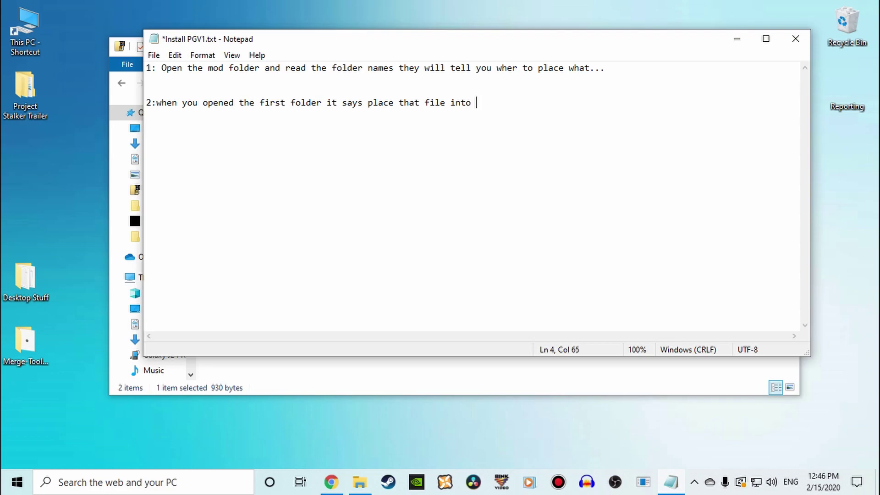
pyautogui.write('dacuments folder to')
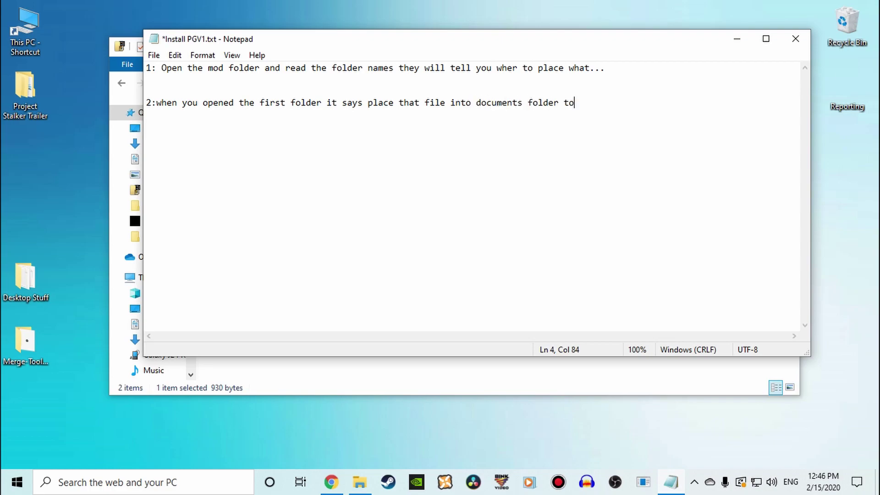
pyautogui.write('dding for your')
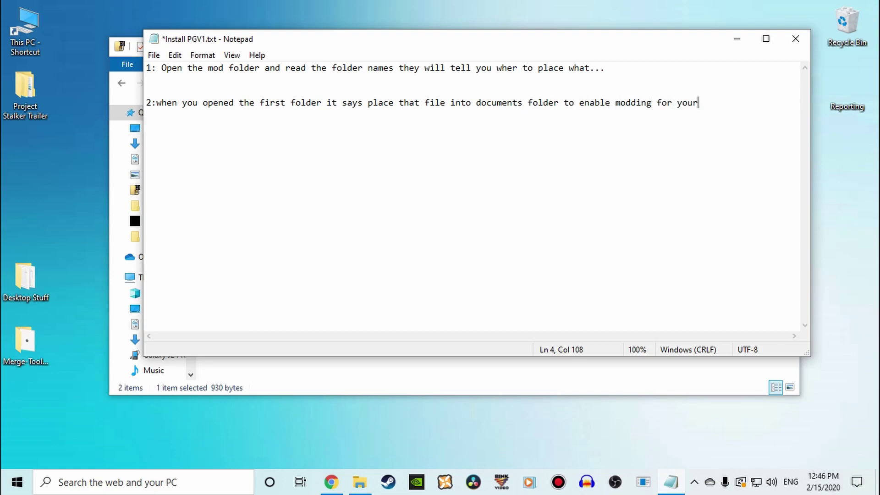
pyautogui.write(' game.')
pyautogui.press('Return')
# Step: Clear all text from the note and minimize it to return to the mod's folder window
pyautogui.hotkey('ctrl', 'a')
pyautogui.press('BackSpace')
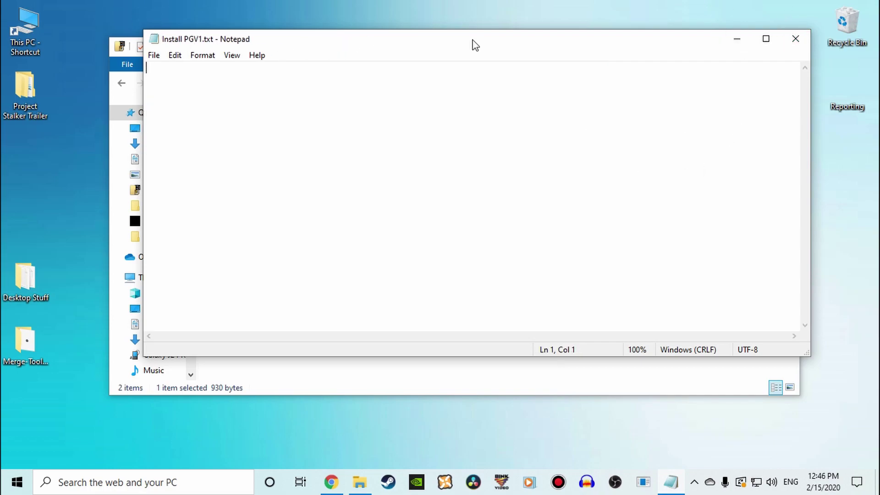
pyautogui.click(738, 40)
# Step: Select fallout4custom.ini in the 1.To_Documents_MyGames_F04 folder and close the folder window
pyautogui.click(282, 124)
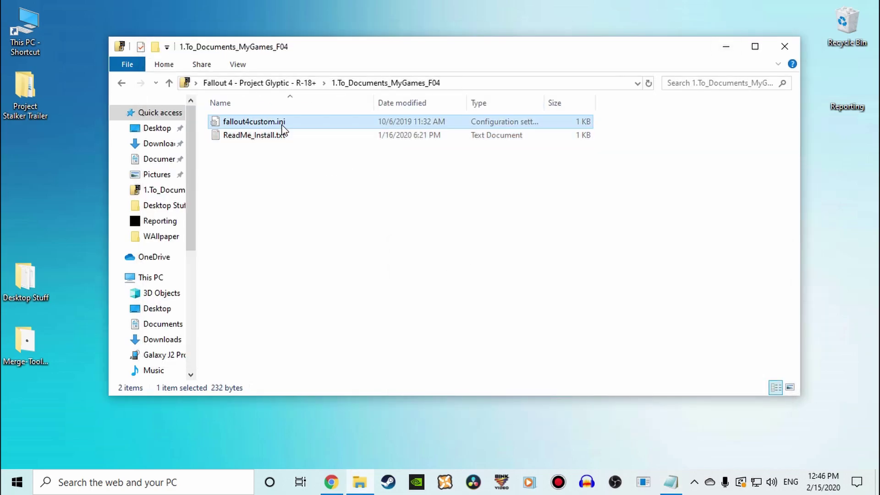
pyautogui.click(785, 46)
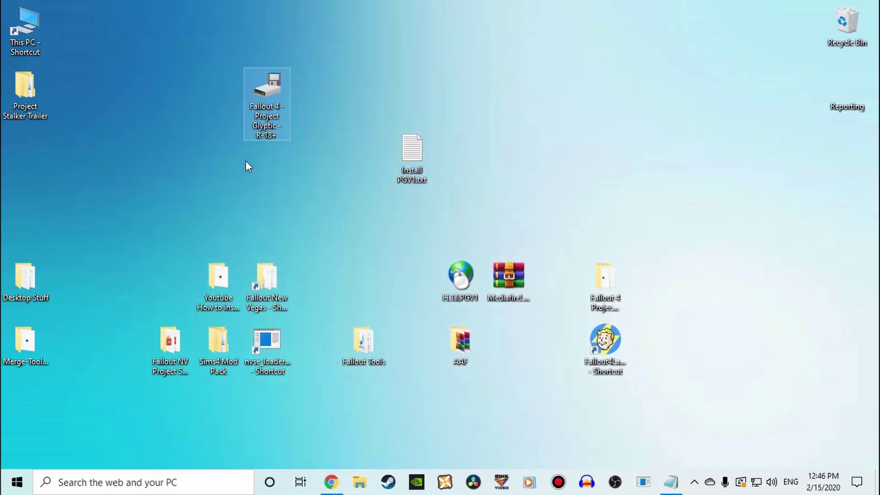
pyautogui.click(434, 215)
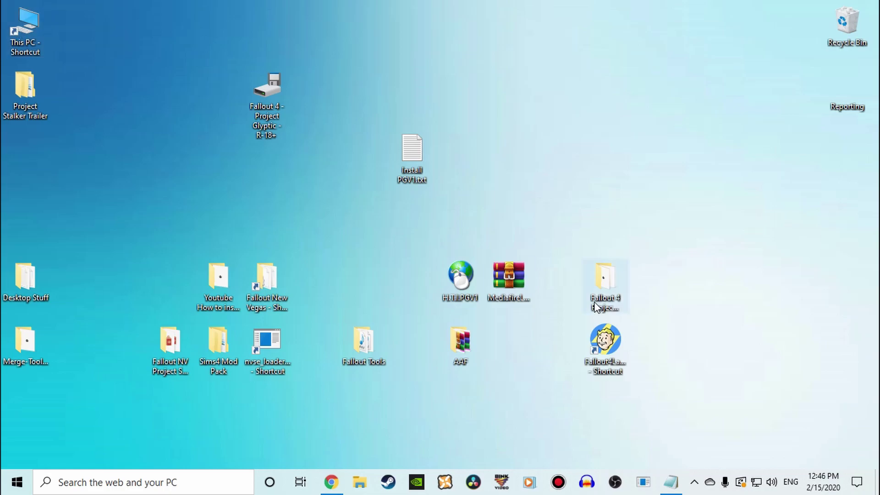
# Step: Paste fallout4custom.ini into the Fallout4 folder under Documents > My Games
pyautogui.doubleClick(24, 27)
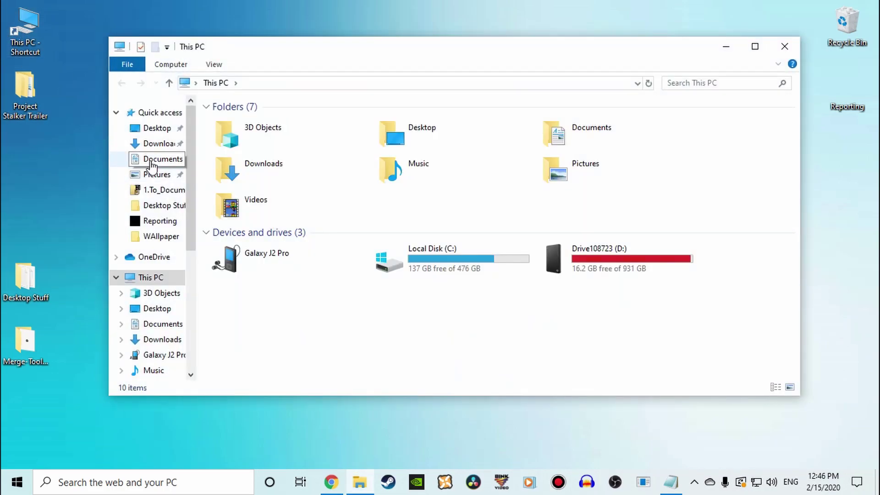
pyautogui.click(153, 159)
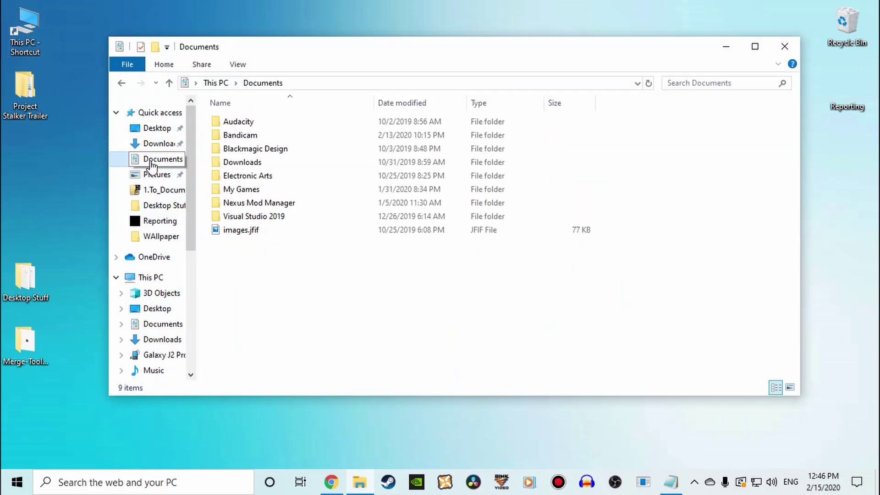
pyautogui.doubleClick(246, 189)
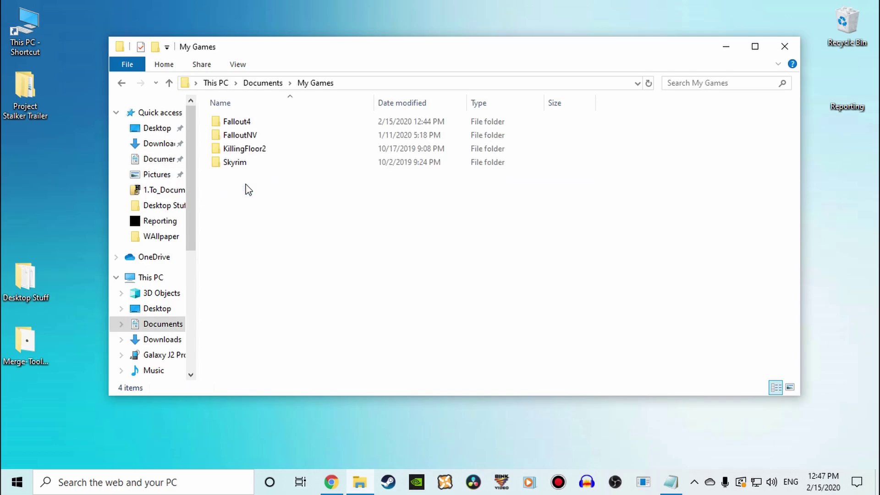
pyautogui.doubleClick(246, 123)
pyautogui.hotkey('ctrl', 'v')
pyautogui.click(286, 203)
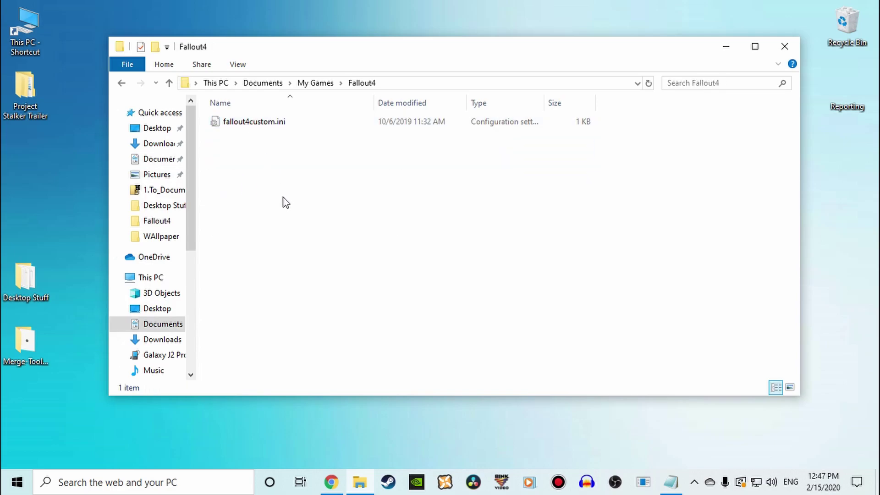
# Step: Write in the Install PGV1.txt note that the game is now moddable
pyautogui.click(669, 484)
pyautogui.write('your gha')
pyautogui.press('BackSpace')
pyautogui.press('BackSpace')
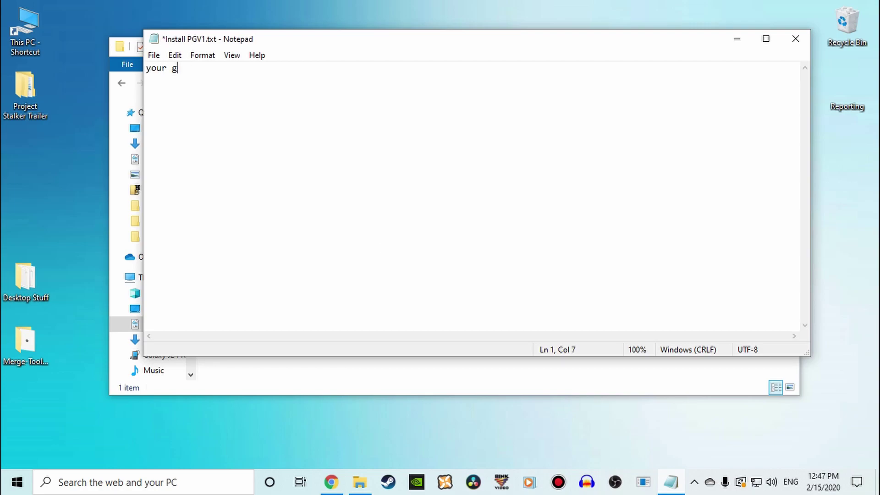
pyautogui.press('BackSpace')
pyautogui.press('BackSpace')
pyautogui.press('BackSpace')
pyautogui.write('is now moddable')
# Step: Erase the note's text, then save and close the empty file
pyautogui.press('BackSpace')
pyautogui.press('BackSpace')
pyautogui.press('BackSpace')
pyautogui.press('BackSpace')
pyautogui.press('BackSpace')
pyautogui.press('BackSpace')
pyautogui.press('BackSpace')
pyautogui.press('BackSpace')
pyautogui.press('BackSpace')
pyautogui.press('BackSpace')
pyautogui.press('BackSpace')
pyautogui.press('BackSpace')
pyautogui.press('BackSpace')
pyautogui.press('BackSpace')
pyautogui.press('BackSpace')
pyautogui.click(796, 39)
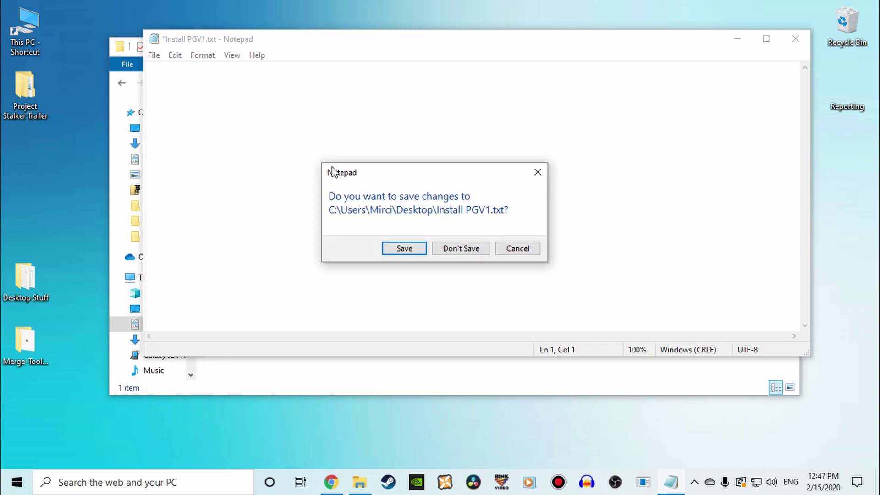
pyautogui.click(421, 250)
# Step: Review the contents of the pasted fallout4custom.ini, then close the file and its folder window
pyautogui.doubleClick(259, 123)
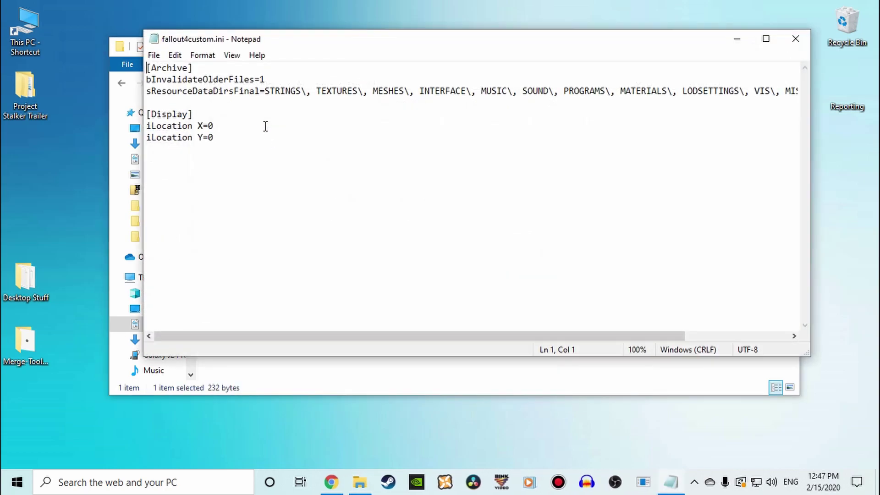
pyautogui.moveTo(449, 336); pyautogui.dragTo(318, 324)
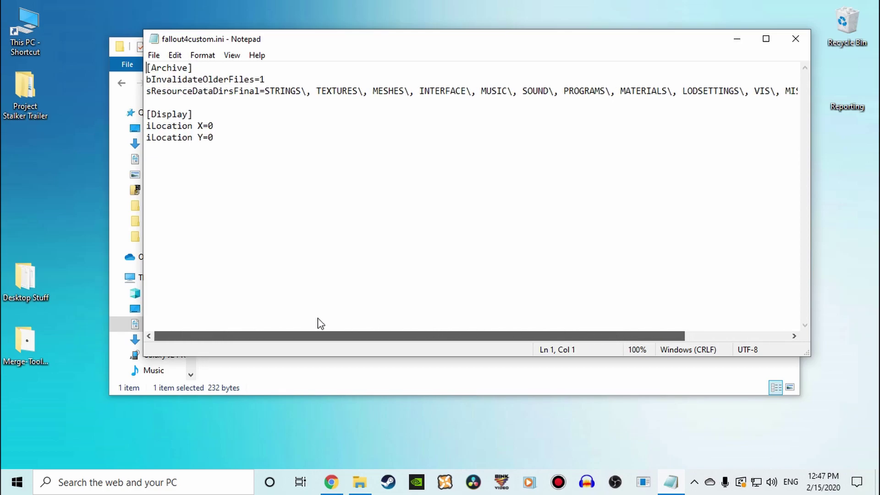
pyautogui.click(797, 36)
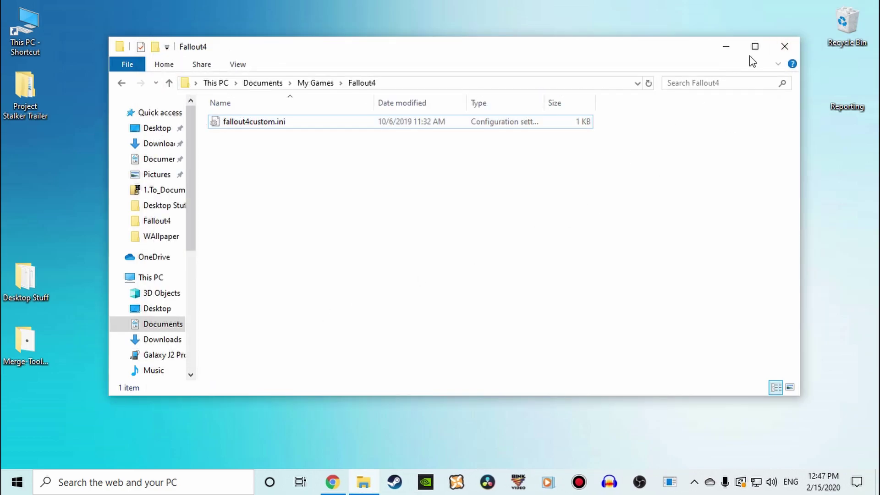
pyautogui.click(787, 42)
pyautogui.click(627, 192)
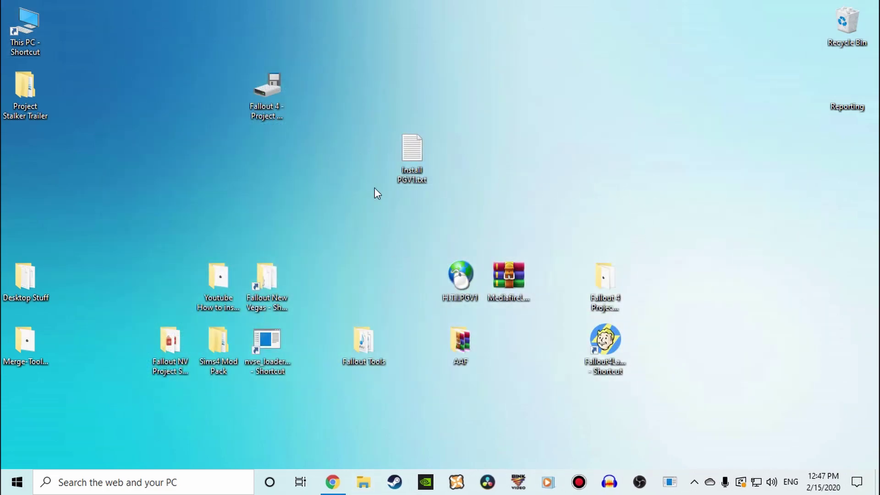
# Step: Open Install PGV1.txt from the desktop and write "now open the second folder" followed by a blank line
pyautogui.doubleClick(417, 144)
pyautogui.write('n')
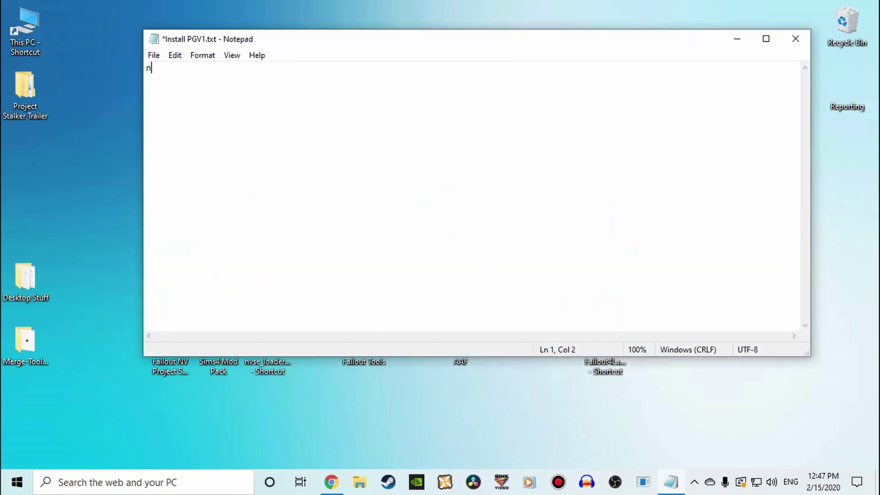
pyautogui.write('ow open the second folder')
pyautogui.press('Return')
pyautogui.press('Return')
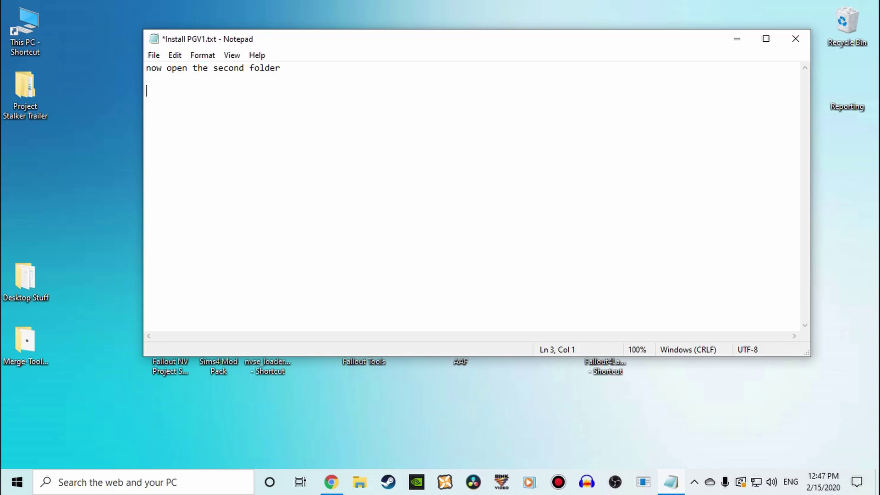
# Step: Minimize the note and open the 2.To_Root_Folder_Location folder inside Fallout 4 - Project Glyptic - R-18+
pyautogui.click(736, 38)
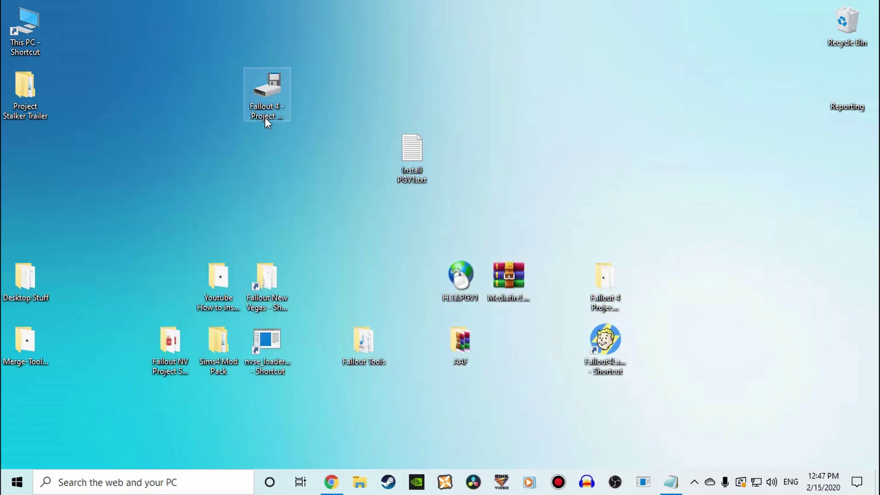
pyautogui.doubleClick(264, 118)
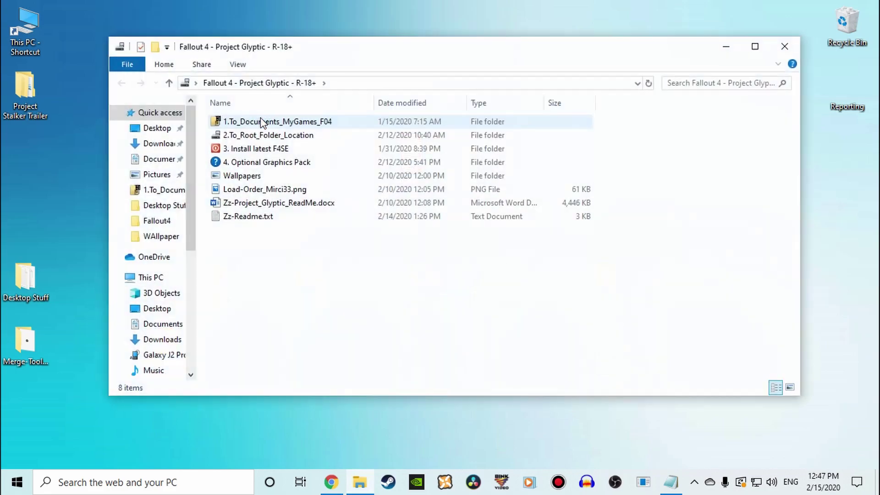
pyautogui.click(248, 137)
pyautogui.doubleClick(285, 139)
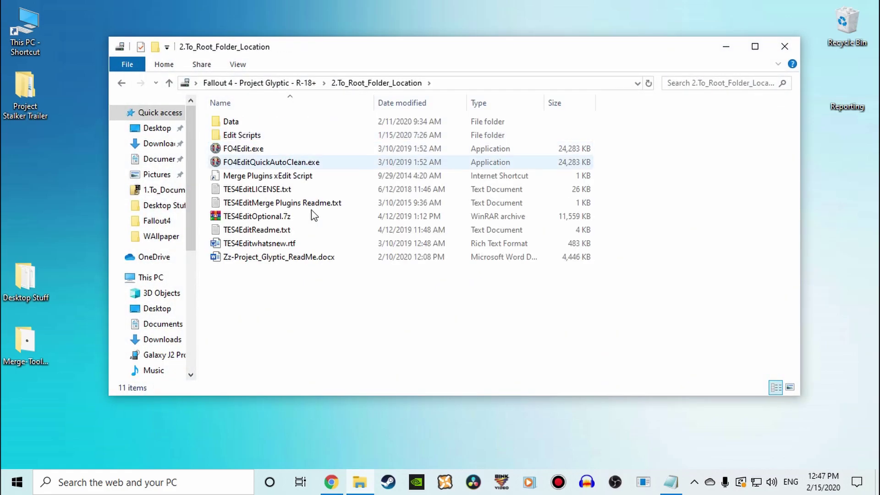
# Step: Add the line "This is the whole main mod" to the note, followed by blank lines
pyautogui.click(667, 480)
pyautogui.write('This is the w')
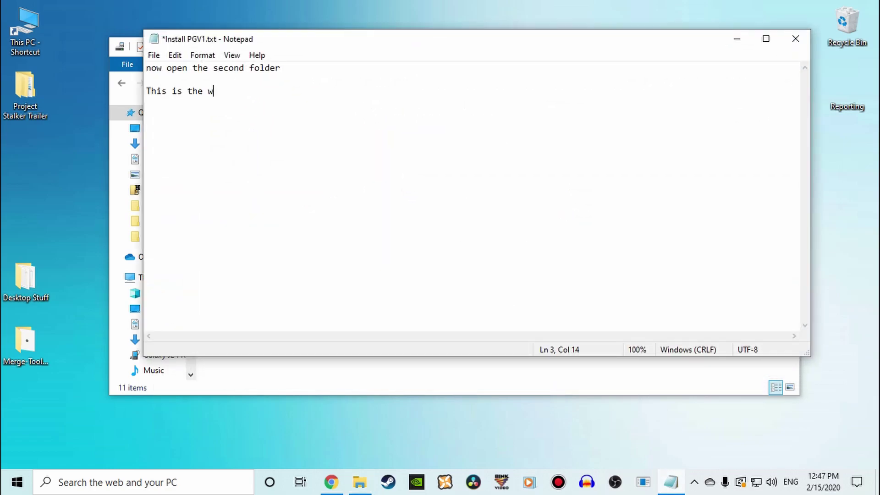
pyautogui.write('hole main mod')
pyautogui.press('Return')
pyautogui.press('Return')
pyautogui.press('Return')
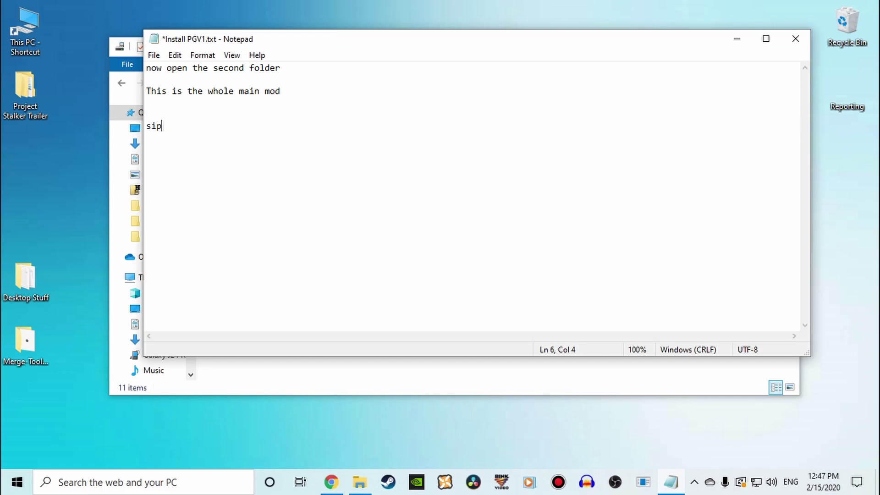
# Step: Add "simply drag and drop or copy and paste this into the fallout 4 vanilla folder root where the exe is", then save and close the note
pyautogui.write('sip')
pyautogui.press('BackSpace')
pyautogui.write('mply drag and d')
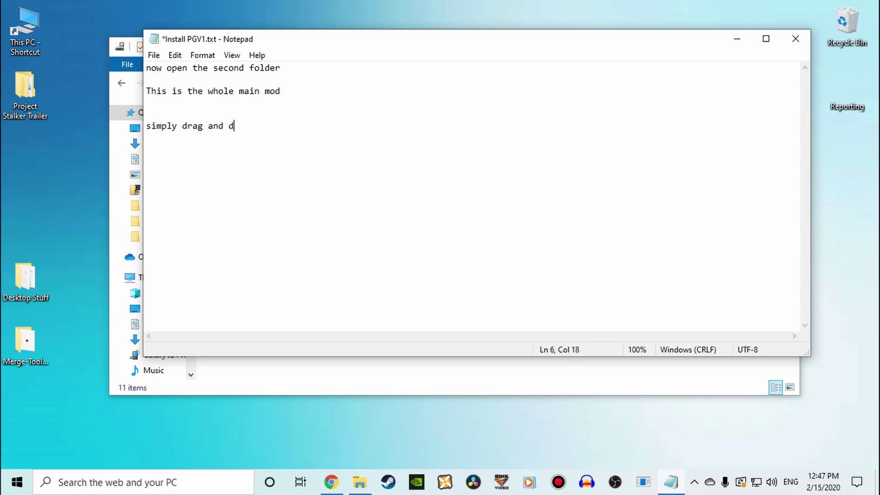
pyautogui.write('rop or copy and paste this into the fallout ')
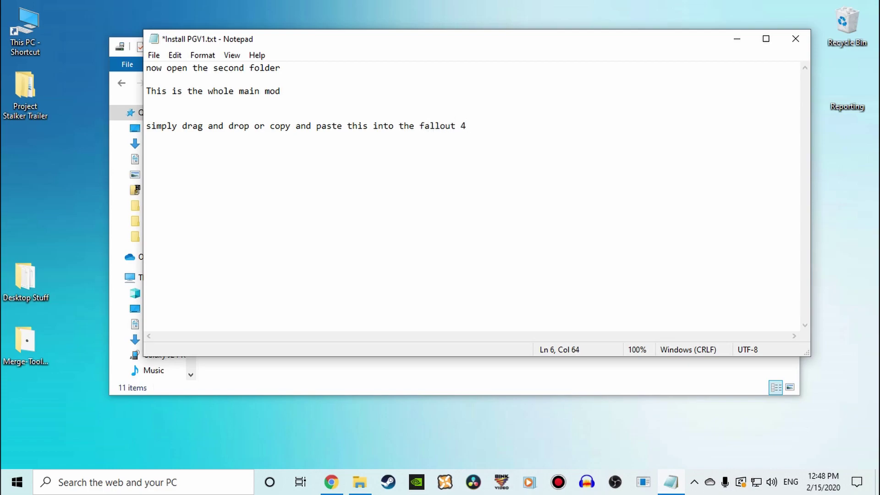
pyautogui.write('4 vanilla folder root w')
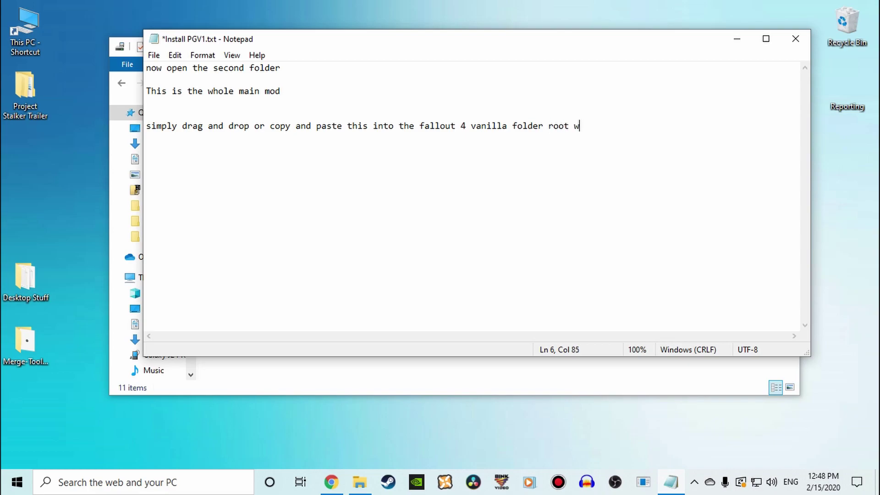
pyautogui.write('here the exe is')
pyautogui.press('Return')
pyautogui.press('Return')
pyautogui.press('Return')
pyautogui.click(796, 38)
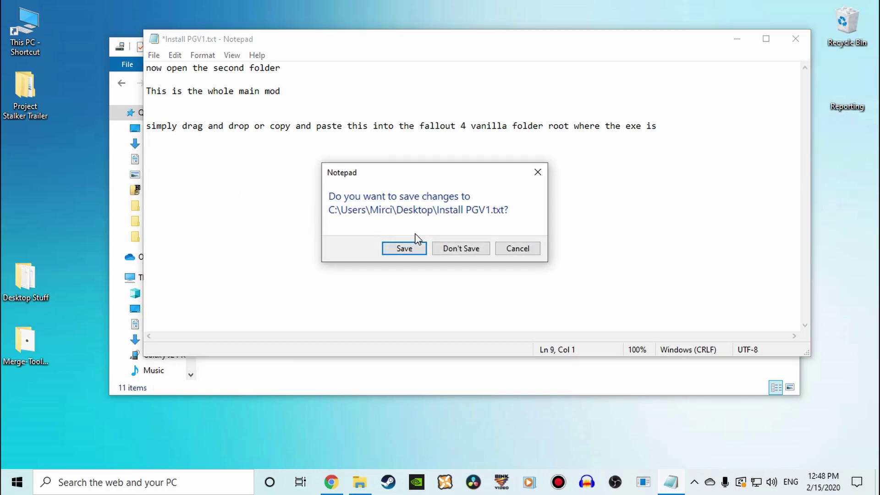
pyautogui.click(409, 248)
# Step: Select all files and folders in the 2.To_Root_Folder_Location folder and close the folder window
pyautogui.moveTo(437, 342); pyautogui.dragTo(257, 150)
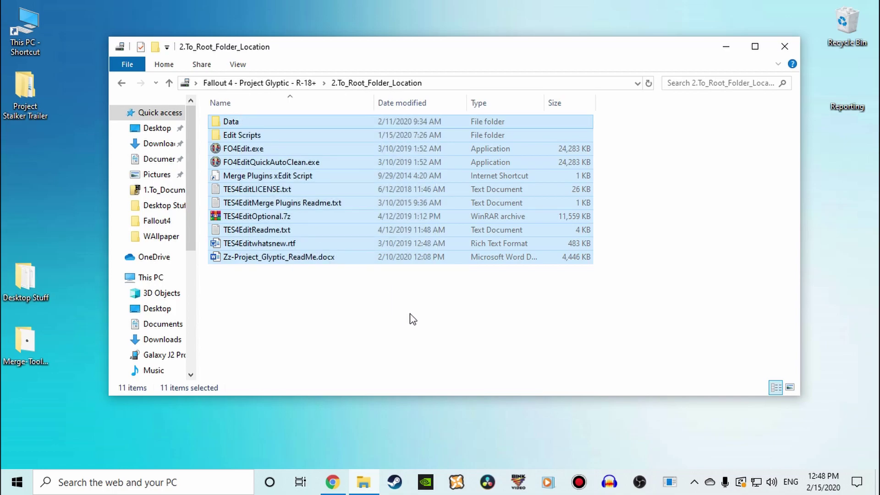
pyautogui.click(785, 46)
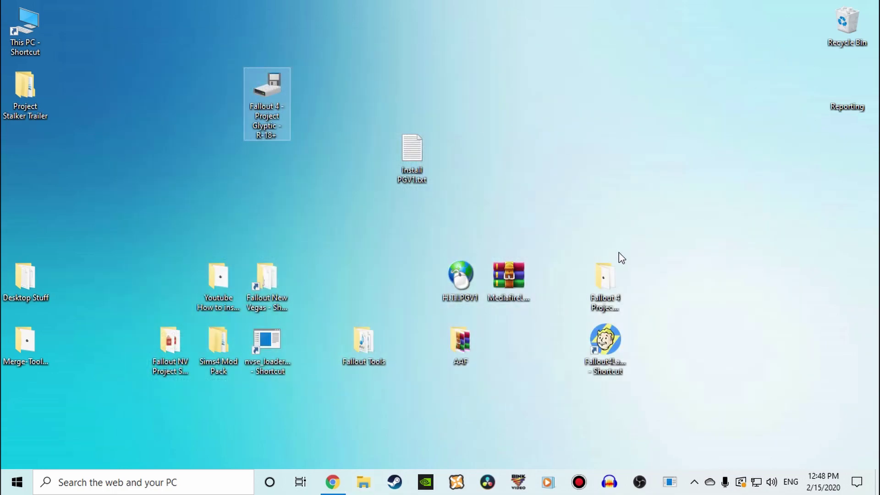
# Step: Open the Fallout 4 installation folder through its shortcut in the Fallout 4 Project Stalker folder
pyautogui.click(605, 293)
pyautogui.doubleClick(605, 296)
pyautogui.scroll(-4, 459, 275)
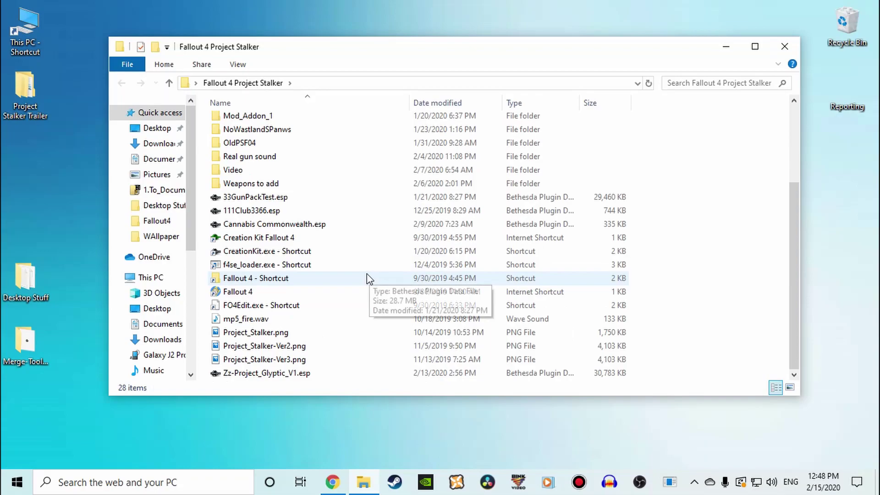
pyautogui.doubleClick(369, 278)
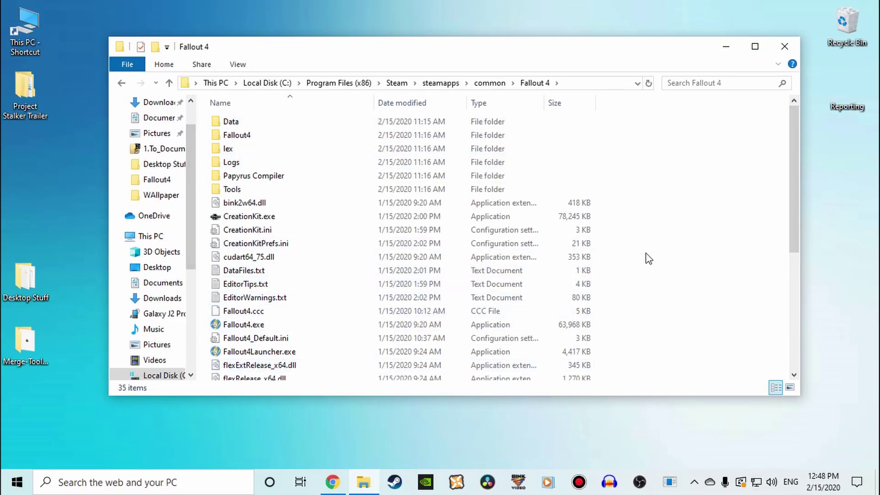
# Step: Look inside the Data folder, locate Fallout4.exe and Fallout4Launcher.exe in the game's root folder, and minimize the window
pyautogui.click(238, 125)
pyautogui.doubleClick(237, 125)
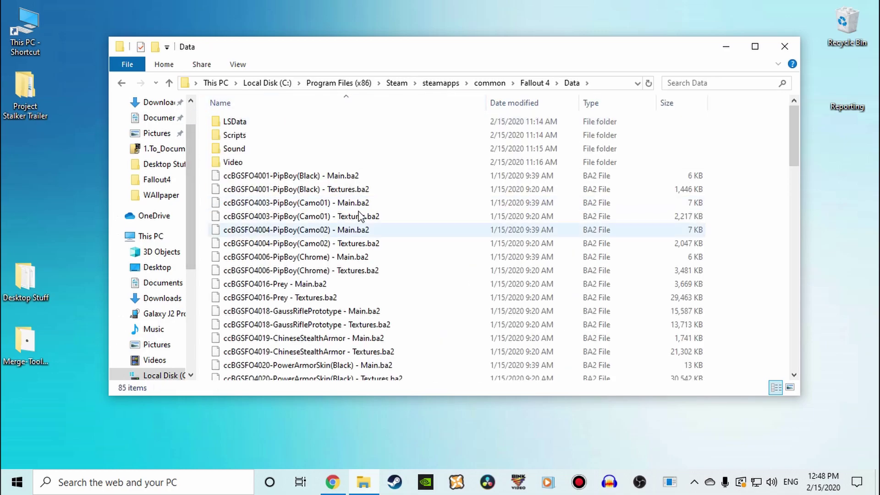
pyautogui.click(122, 83)
pyautogui.click(600, 249)
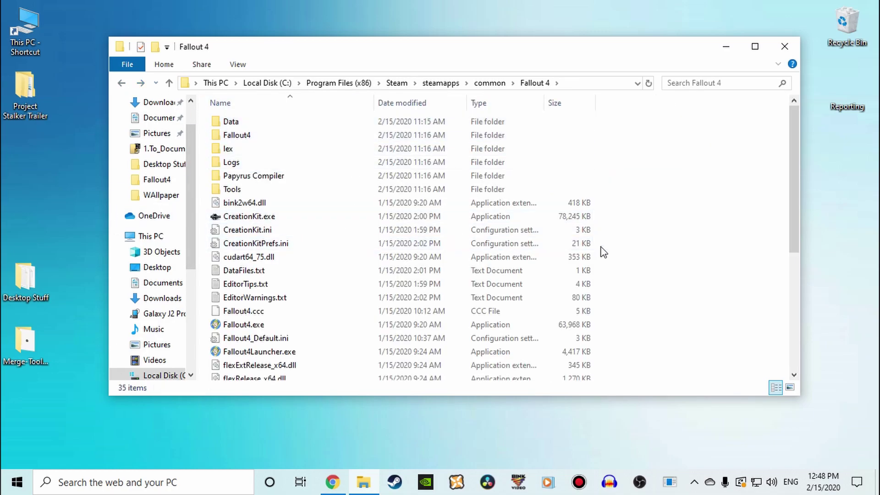
pyautogui.scroll(-4, 573, 251)
pyautogui.click(224, 172)
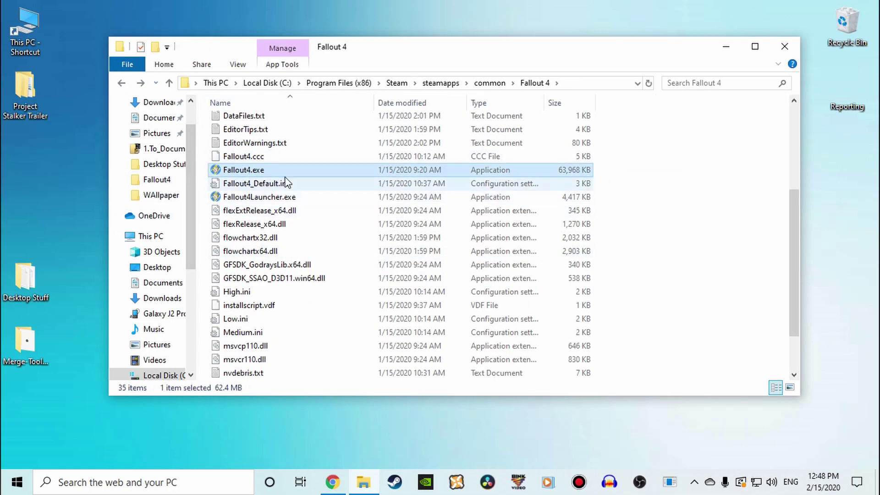
pyautogui.click(275, 197)
pyautogui.click(595, 174)
pyautogui.click(725, 46)
# Step: Replace the text of Install PGV1.txt with a line explaining that the folder containing the Fallout 4 exe is the root folder
pyautogui.doubleClick(412, 159)
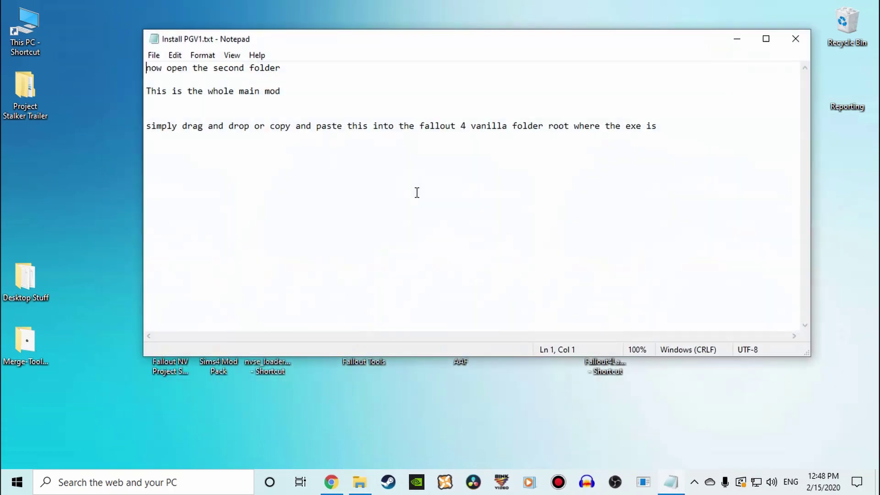
pyautogui.moveTo(664, 200); pyautogui.dragTo(161, 24)
pyautogui.press('BackSpace')
pyautogui.press('BackSpace')
pyautogui.press('BackSpace')
pyautogui.press('BackSpace')
pyautogui.write('the folder with fa')
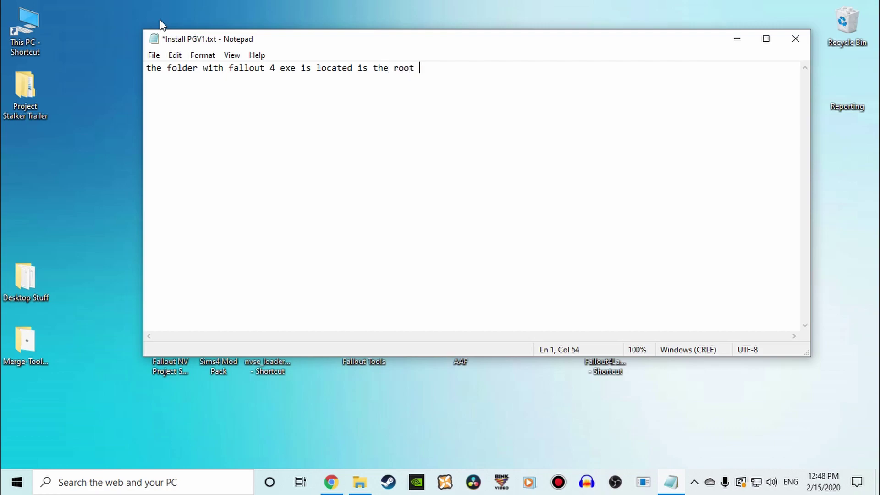
pyautogui.write('llou')
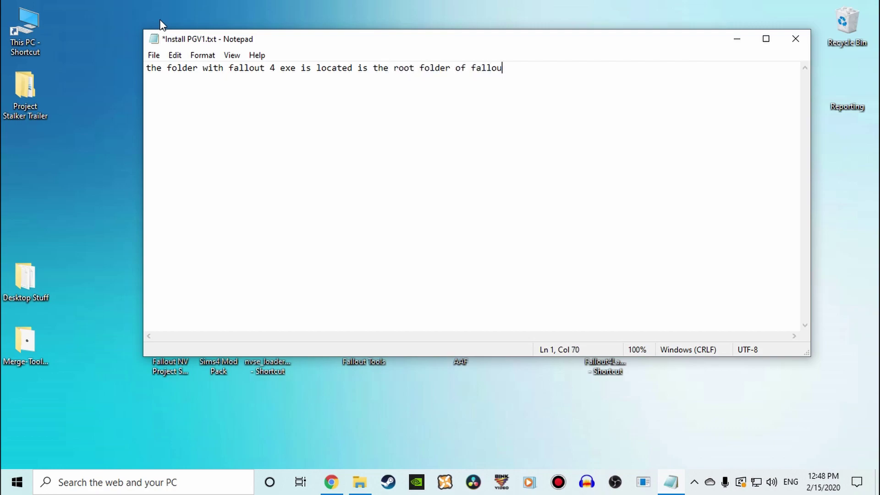
# Step: Replace the note's text with "paste everything in here and replace all if asked." and save the file
pyautogui.press('BackSpace')
pyautogui.press('BackSpace')
pyautogui.press('BackSpace')
pyautogui.press('BackSpace')
pyautogui.press('BackSpace')
pyautogui.press('BackSpace')
pyautogui.press('BackSpace')
pyautogui.press('BackSpace')
pyautogui.press('BackSpace')
pyautogui.press('BackSpace')
pyautogui.press('BackSpace')
pyautogui.press('BackSpace')
pyautogui.press('BackSpace')
pyautogui.press('BackSpace')
pyautogui.press('BackSpace')
pyautogui.press('BackSpace')
pyautogui.press('BackSpace')
pyautogui.press('BackSpace')
pyautogui.press('BackSpace')
pyautogui.press('BackSpace')
pyautogui.press('BackSpace')
pyautogui.press('BackSpace')
pyautogui.press('BackSpace')
pyautogui.press('BackSpace')
pyautogui.press('BackSpace')
pyautogui.press('BackSpace')
pyautogui.press('BackSpace')
pyautogui.press('BackSpace')
pyautogui.press('BackSpace')
pyautogui.press('BackSpace')
pyautogui.press('BackSpace')
pyautogui.press('BackSpace')
pyautogui.press('BackSpace')
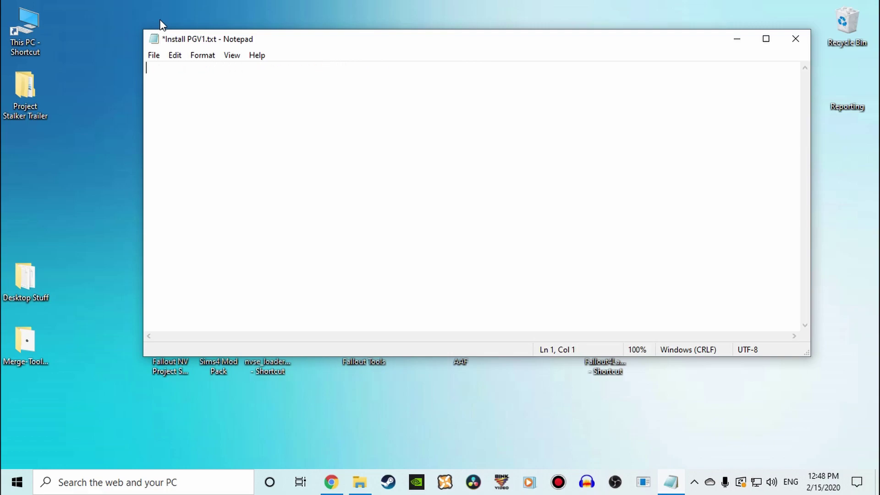
pyautogui.write('paste everything in here')
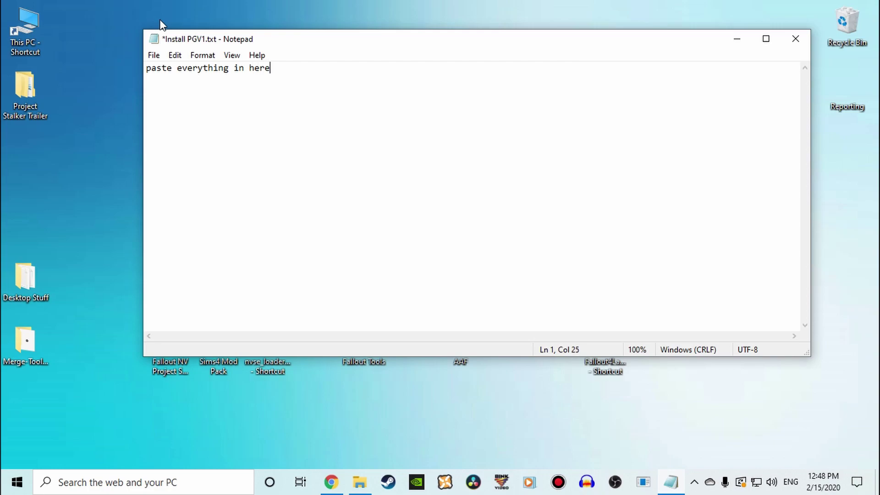
pyautogui.write(' and replace all if asked.')
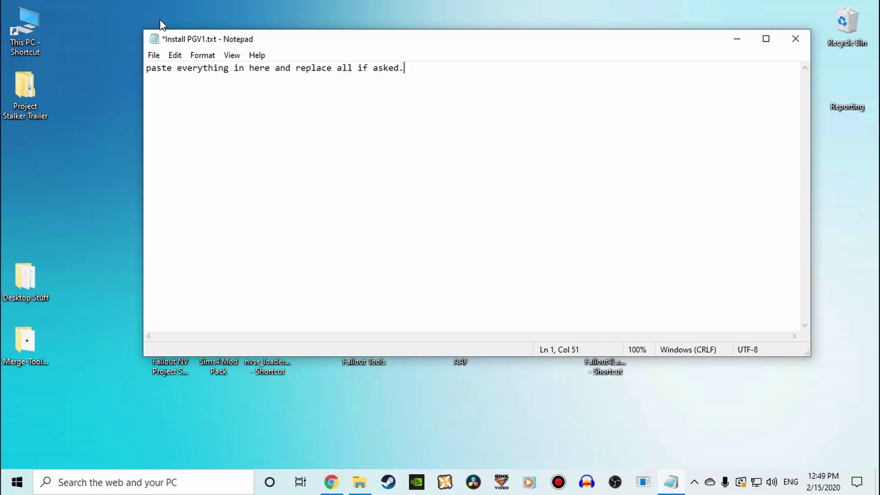
pyautogui.hotkey('ctrl', 's')
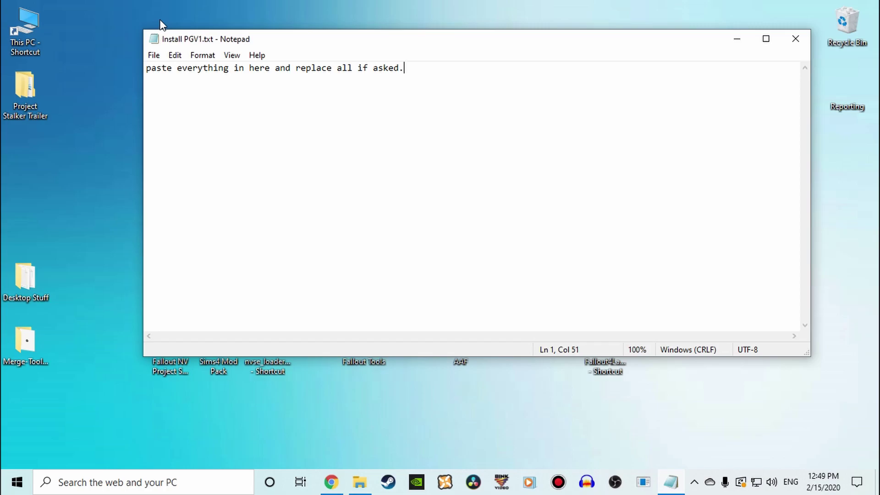
# Step: Copy everything in the 2.To_Root_Folder_Location folder of Project Glyptic and bring up the game's Fallout 4 root folder
pyautogui.click(737, 40)
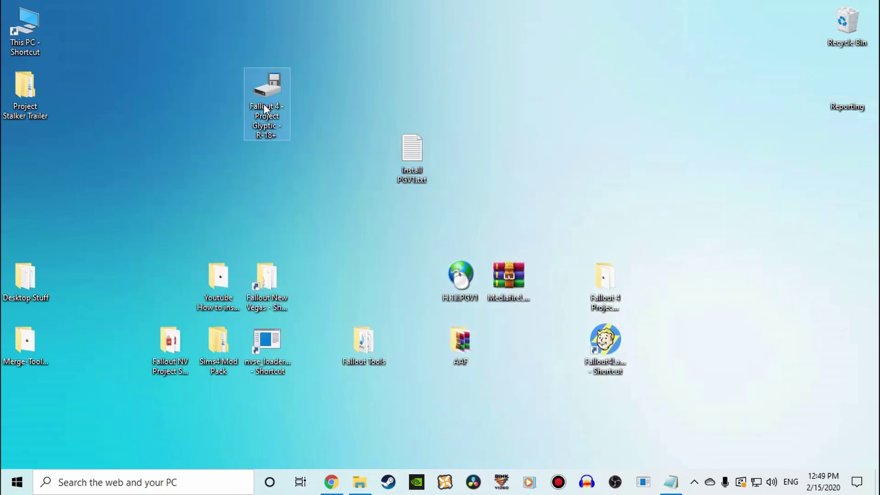
pyautogui.doubleClick(264, 108)
pyautogui.doubleClick(255, 152)
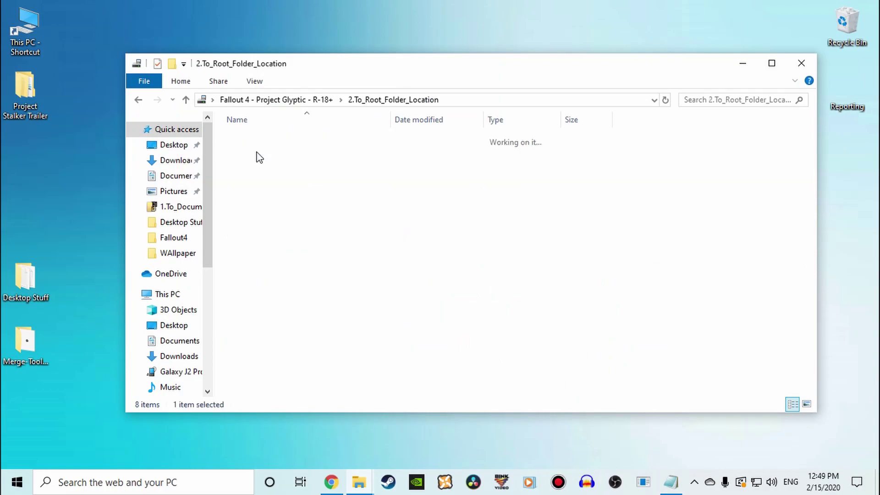
pyautogui.hotkey('ctrl', 'a')
pyautogui.rightClick(312, 197)
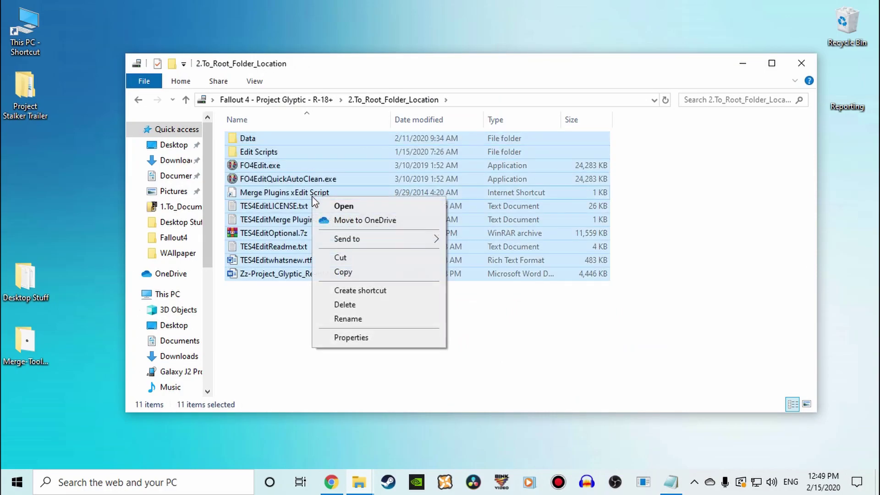
pyautogui.click(342, 272)
pyautogui.click(312, 312)
pyautogui.click(800, 64)
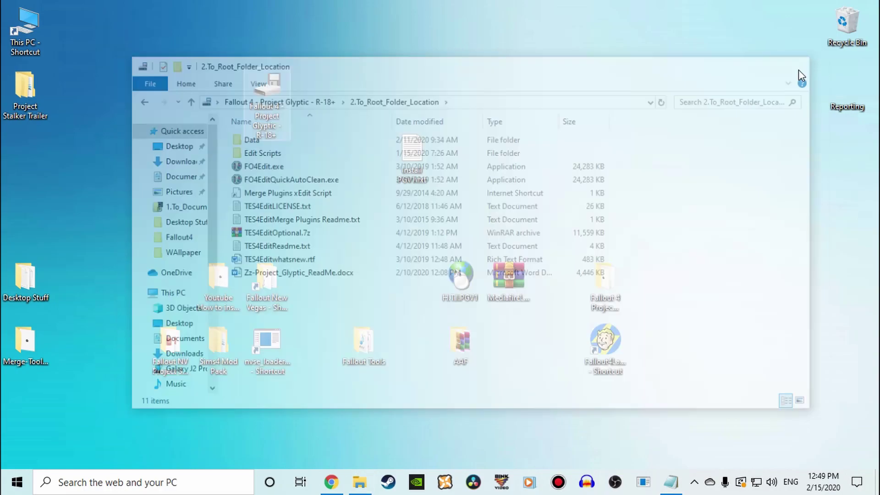
pyautogui.click(360, 482)
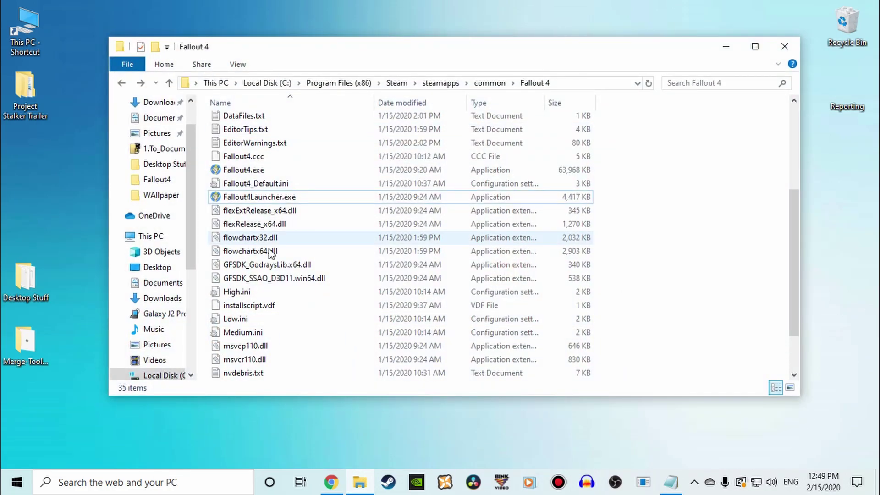
pyautogui.rightClick(665, 221)
pyautogui.click(677, 297)
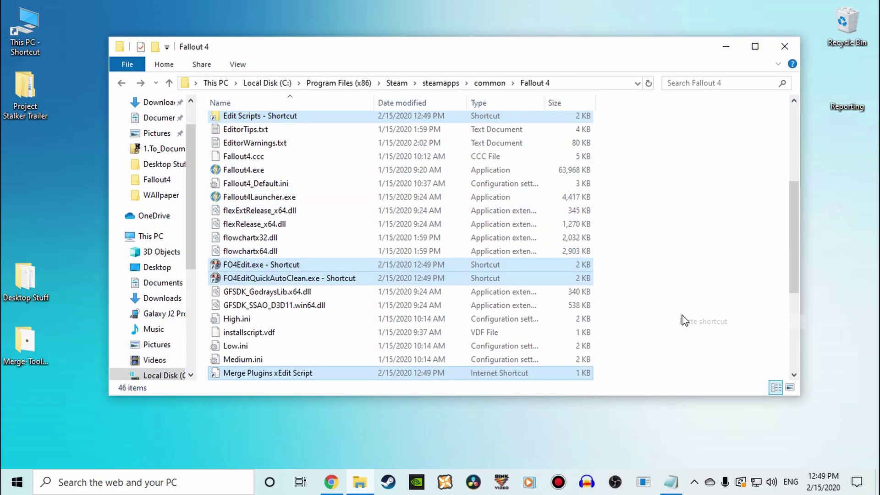
pyautogui.rightClick(455, 266)
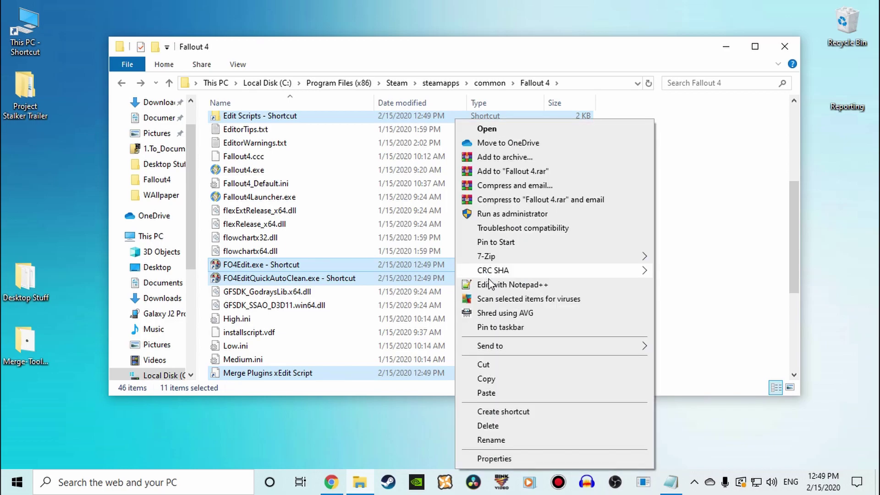
pyautogui.click(488, 425)
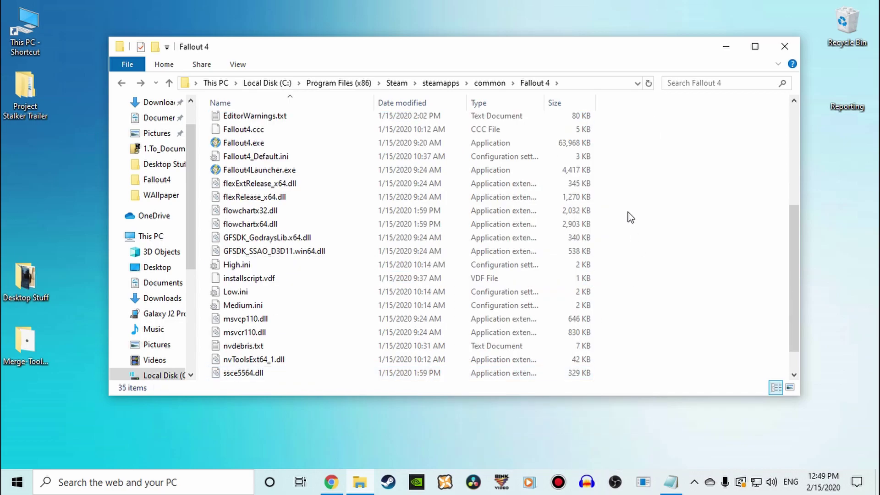
# Step: Paste the copied mod files into the Fallout 4 root folder, close that folder, and move the copy progress window aside
pyautogui.rightClick(629, 213)
pyautogui.click(652, 310)
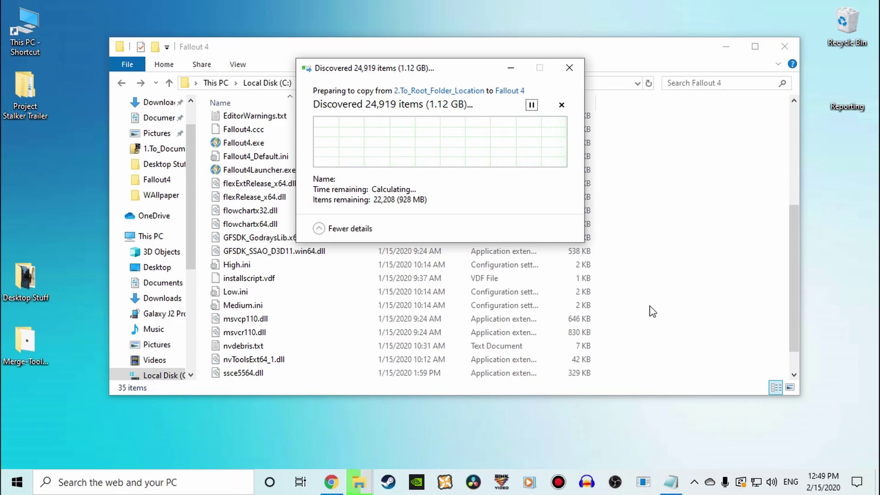
pyautogui.scroll(5, 652, 311)
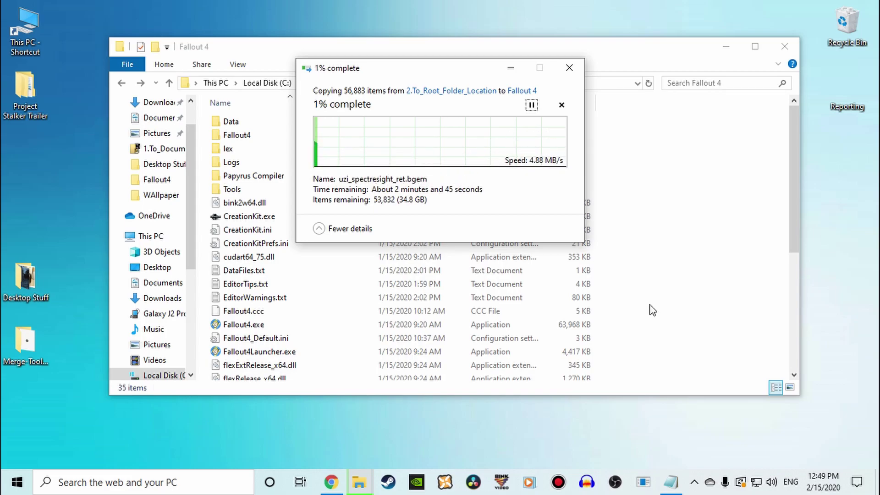
pyautogui.click(797, 45)
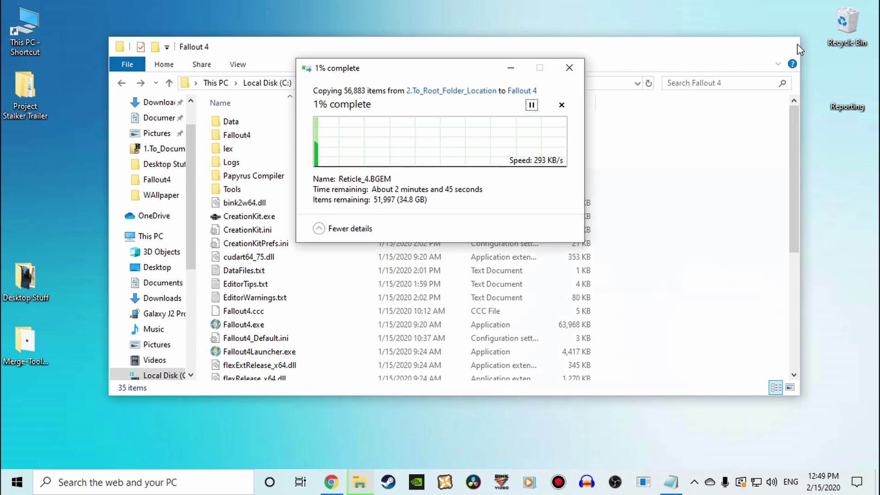
pyautogui.click(797, 43)
pyautogui.moveTo(420, 68); pyautogui.dragTo(216, 26)
pyautogui.click(543, 97)
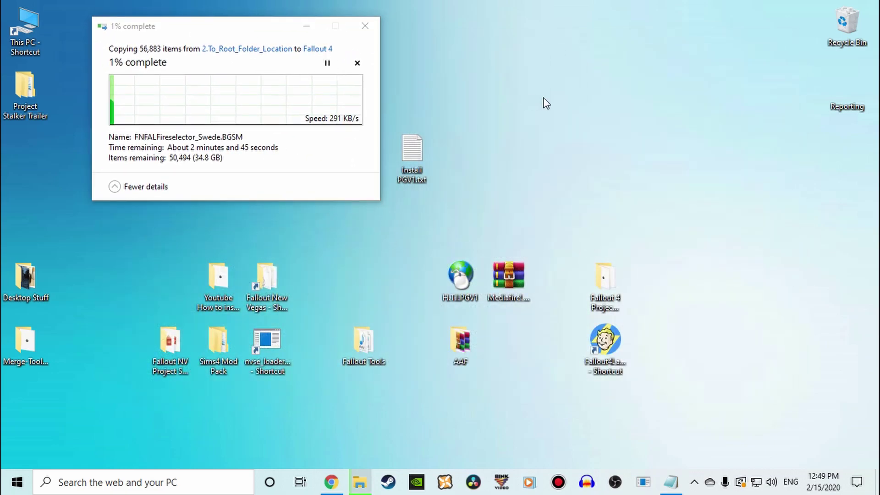
# Step: Place the Install PGV1.txt note beside the copy progress and replace its text with "This will take some time to complete just watch a moive or ......."
pyautogui.click(671, 481)
pyautogui.moveTo(281, 47); pyautogui.dragTo(542, 30)
pyautogui.moveTo(698, 103); pyautogui.dragTo(234, 8)
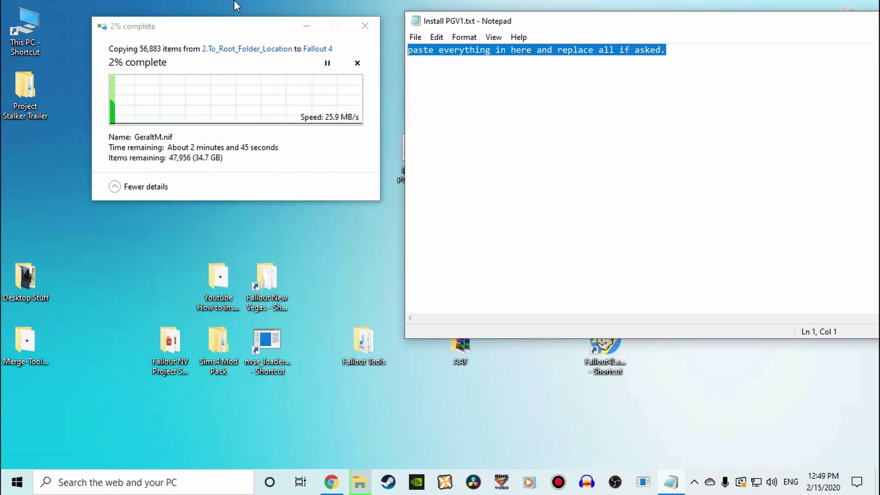
pyautogui.write('This will take some time to complete just watch a moive or .')
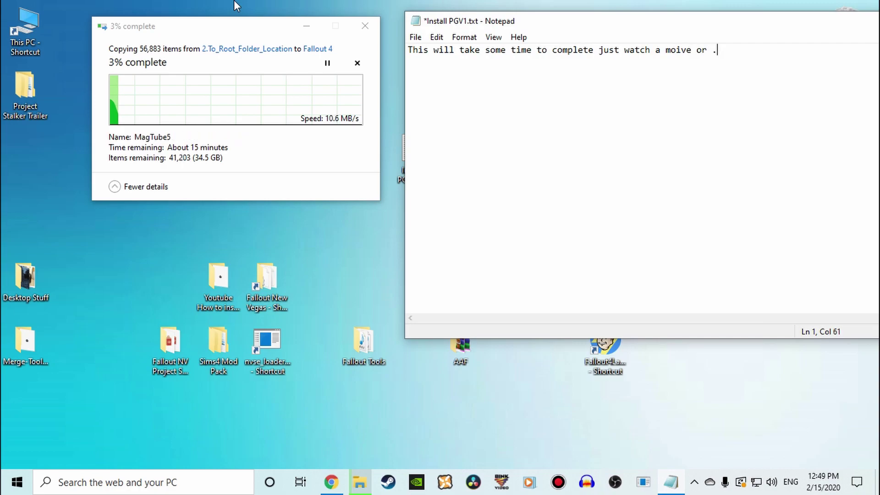
pyautogui.write('...... maste')
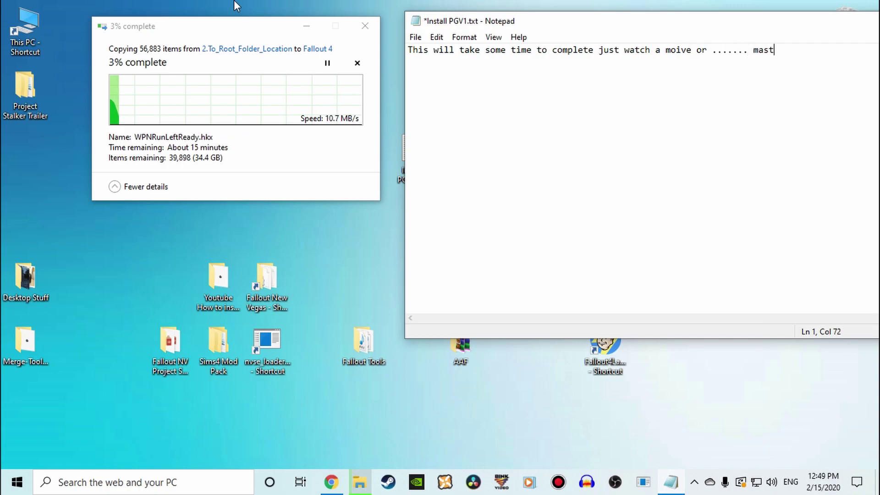
# Step: Replace the note's text with "will let this finish soooooo see you then................."
pyautogui.press('BackSpace')
pyautogui.press('BackSpace')
pyautogui.press('BackSpace')
pyautogui.press('BackSpace')
pyautogui.press('BackSpace')
pyautogui.press('BackSpace')
pyautogui.press('BackSpace')
pyautogui.press('BackSpace')
pyautogui.press('BackSpace')
pyautogui.press('BackSpace')
pyautogui.press('BackSpace')
pyautogui.press('BackSpace')
pyautogui.press('BackSpace')
pyautogui.press('BackSpace')
pyautogui.press('BackSpace')
pyautogui.press('BackSpace')
pyautogui.press('BackSpace')
pyautogui.press('BackSpace')
pyautogui.press('BackSpace')
pyautogui.press('BackSpace')
pyautogui.write('bats')
pyautogui.press('BackSpace')
pyautogui.press('BackSpace')
pyautogui.press('BackSpace')
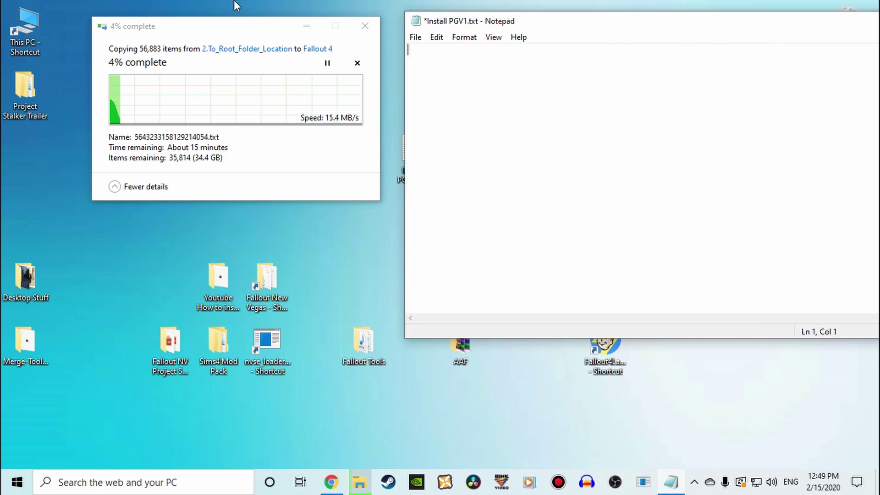
pyautogui.write('will ')
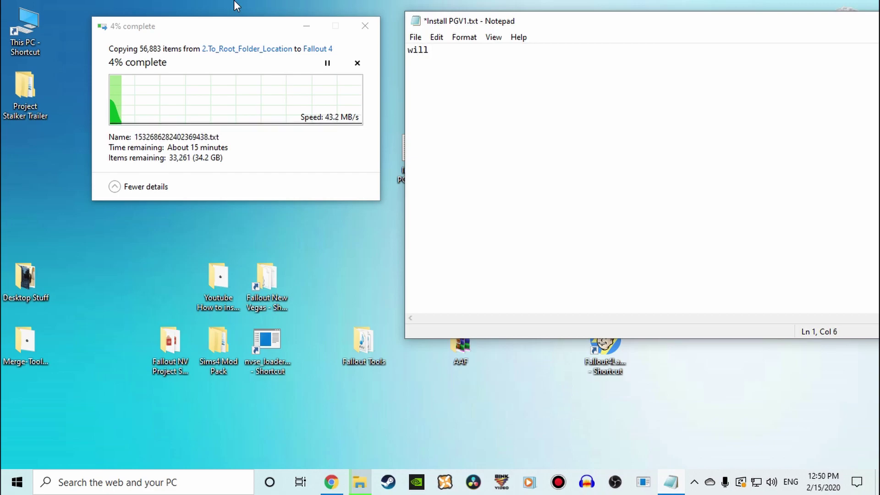
pyautogui.write('let this fin')
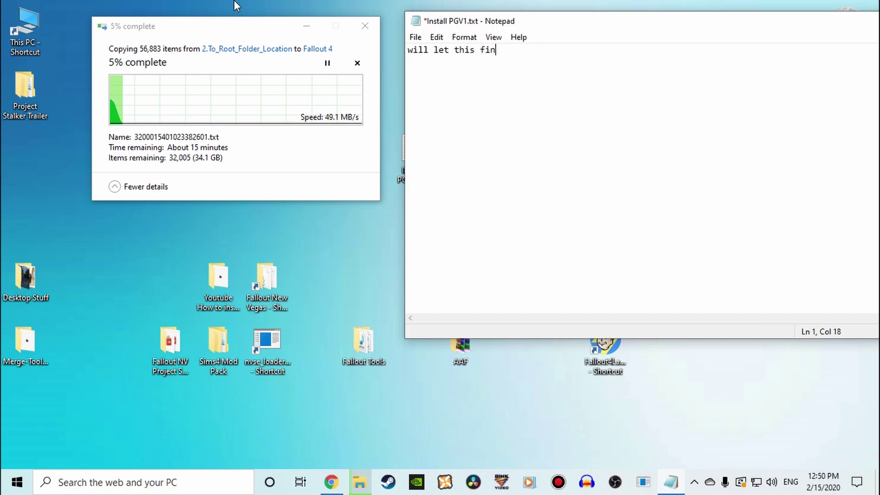
pyautogui.write('ish soooooo see you thn')
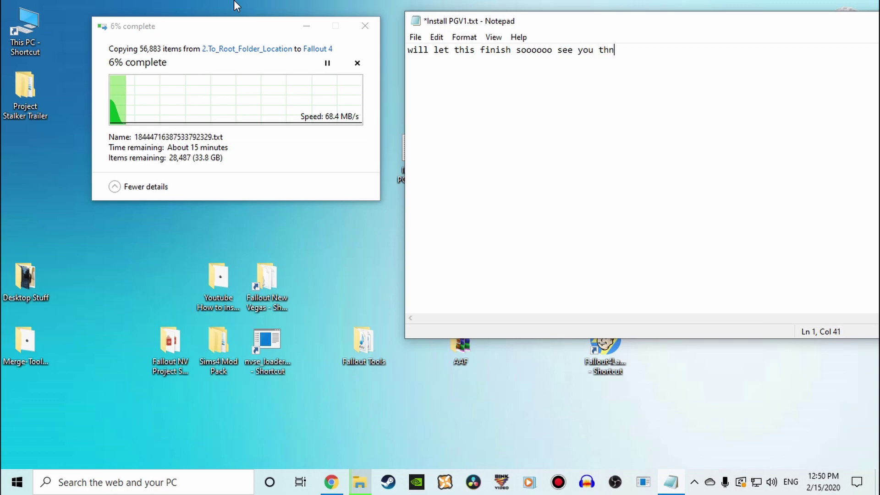
pyautogui.press('BackSpace')
pyautogui.write('en.................')
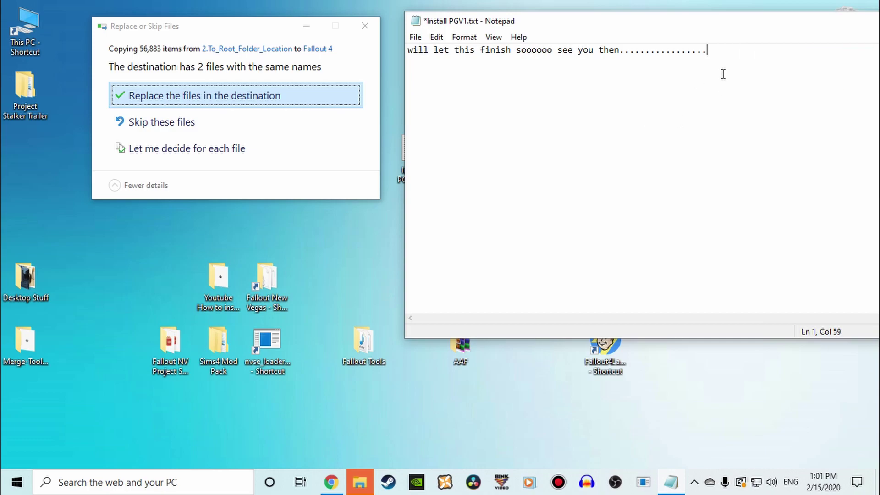
# Step: Replace the note's text with "after the wait press replace all"
pyautogui.hotkey('ctrl', 'a')
pyautogui.press('Delete')
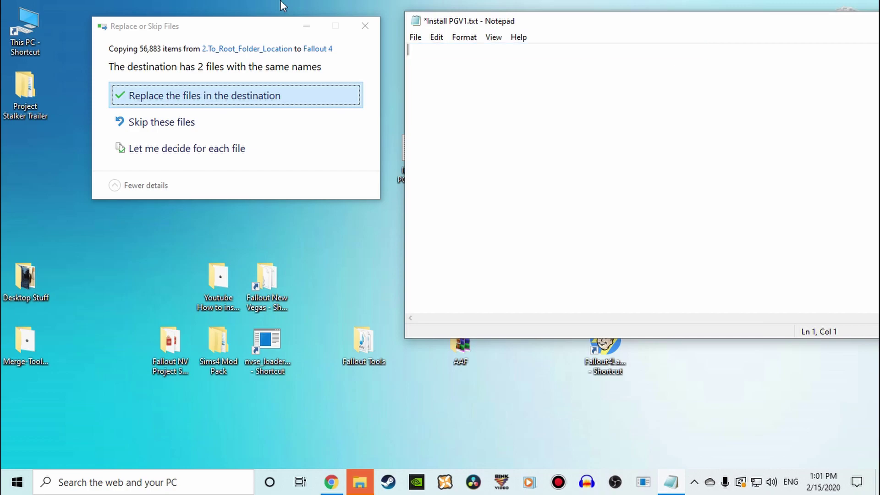
pyautogui.press('BackSpace')
pyautogui.press('BackSpace')
pyautogui.press('BackSpace')
pyautogui.press('BackSpace')
pyautogui.press('BackSpace')
pyautogui.write('wait press replace all')
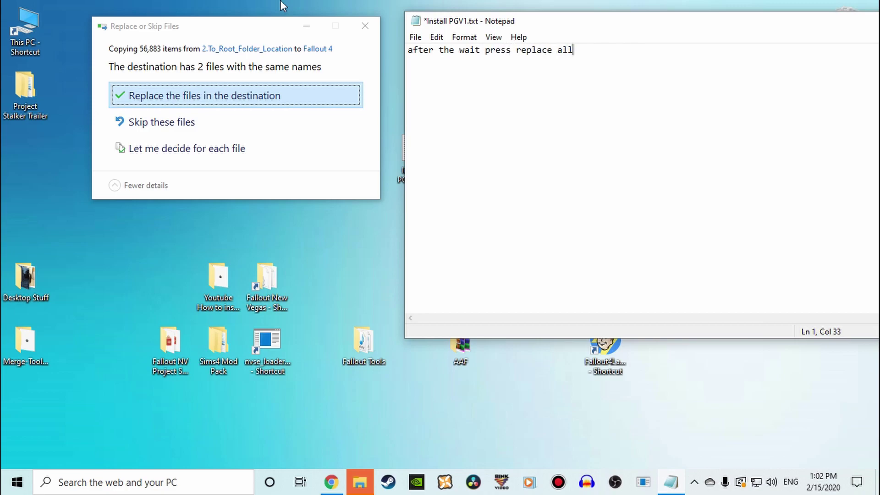
# Step: Change the note's text to "like this" and choose to replace the same-named files in the destination
pyautogui.press('BackSpace')
pyautogui.press('BackSpace')
pyautogui.press('BackSpace')
pyautogui.press('BackSpace')
pyautogui.press('BackSpace')
pyautogui.press('BackSpace')
pyautogui.press('BackSpace')
pyautogui.press('BackSpace')
pyautogui.press('BackSpace')
pyautogui.press('BackSpace')
pyautogui.press('BackSpace')
pyautogui.press('BackSpace')
pyautogui.press('BackSpace')
pyautogui.press('BackSpace')
pyautogui.press('BackSpace')
pyautogui.press('BackSpace')
pyautogui.press('BackSpace')
pyautogui.press('BackSpace')
pyautogui.press('BackSpace')
pyautogui.press('BackSpace')
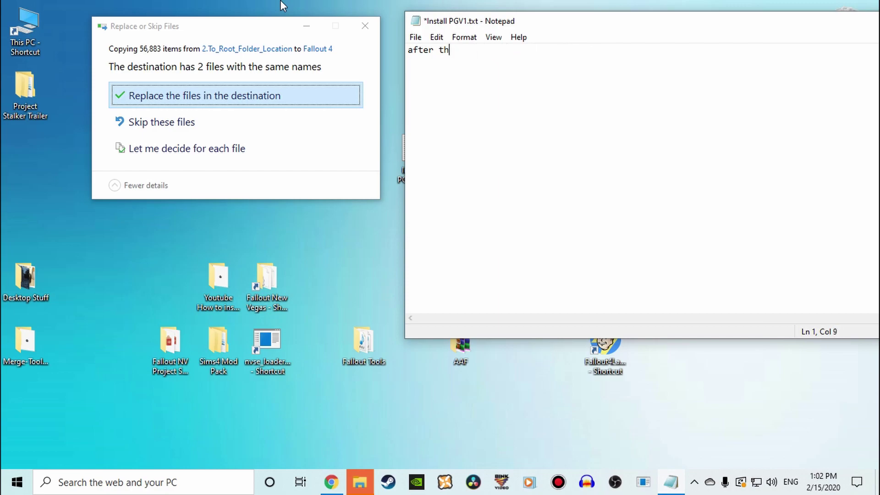
pyautogui.write('like this')
pyautogui.click(302, 95)
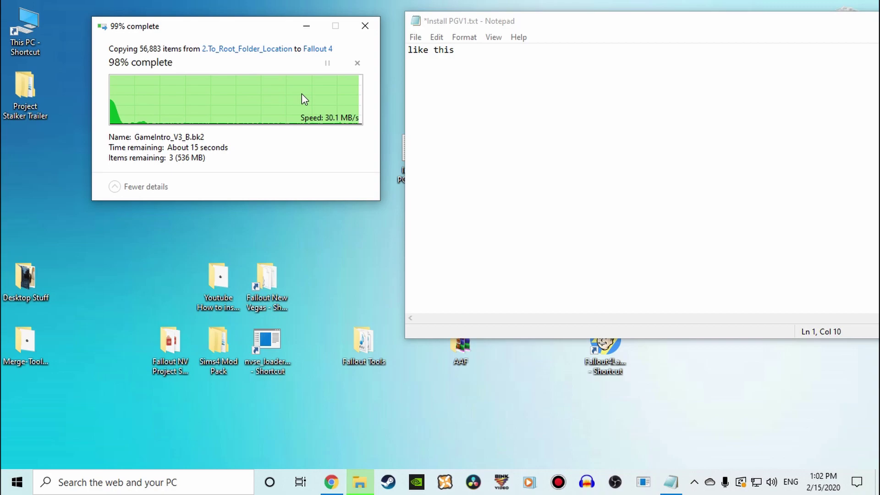
# Step: Change the note's text to "press that bish" and erase it to leave the note empty
pyautogui.moveTo(518, 67); pyautogui.dragTo(336, 4)
pyautogui.write('press that bish')
pyautogui.moveTo(524, 110); pyautogui.dragTo(122, 4)
pyautogui.press('BackSpace')
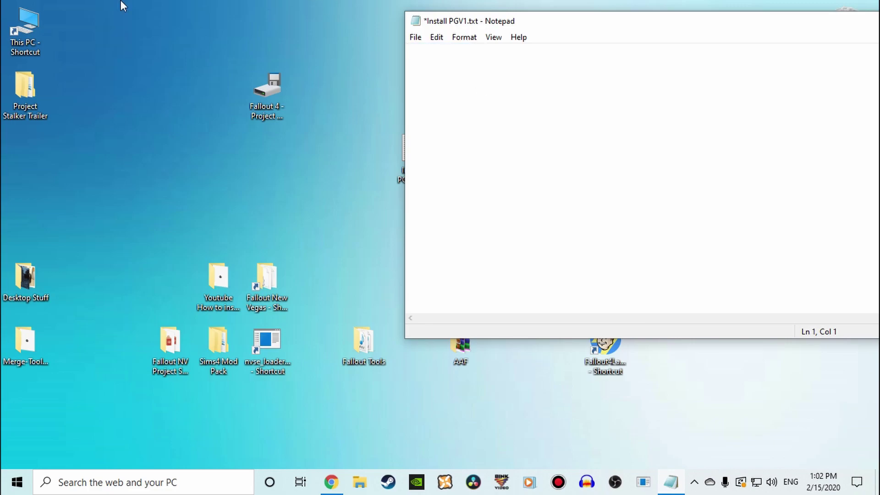
# Step: Close the Install PGV1.txt note and save its changes
pyautogui.moveTo(793, 29); pyautogui.dragTo(528, 29)
pyautogui.click(798, 21)
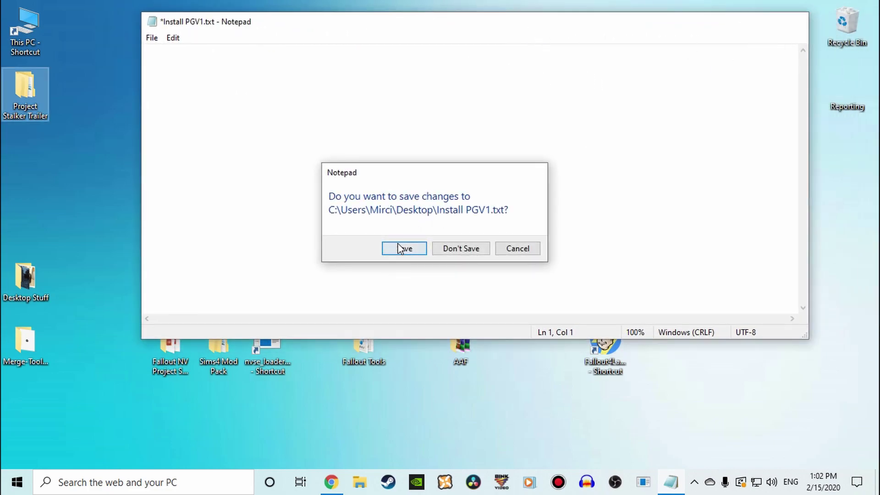
pyautogui.click(400, 248)
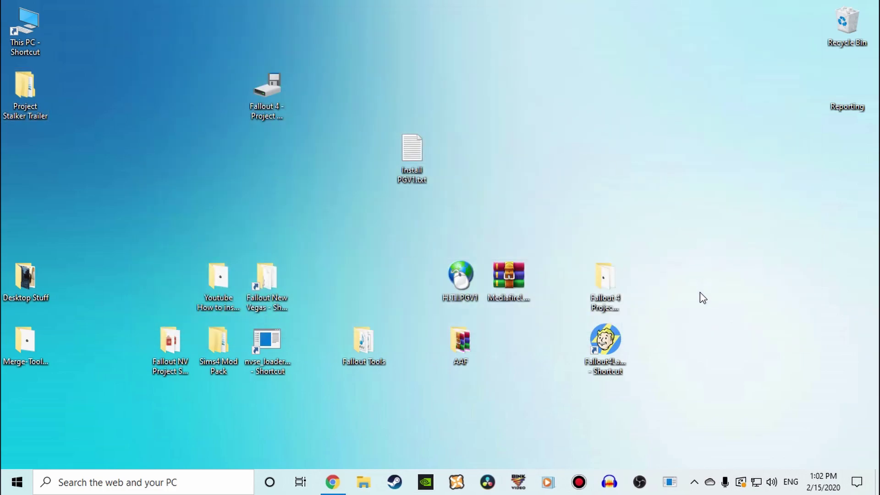
# Step: Open the 3. Install latest F4SE folder in the Project Glyptic pack and read its Read-Me.txt
pyautogui.doubleClick(266, 85)
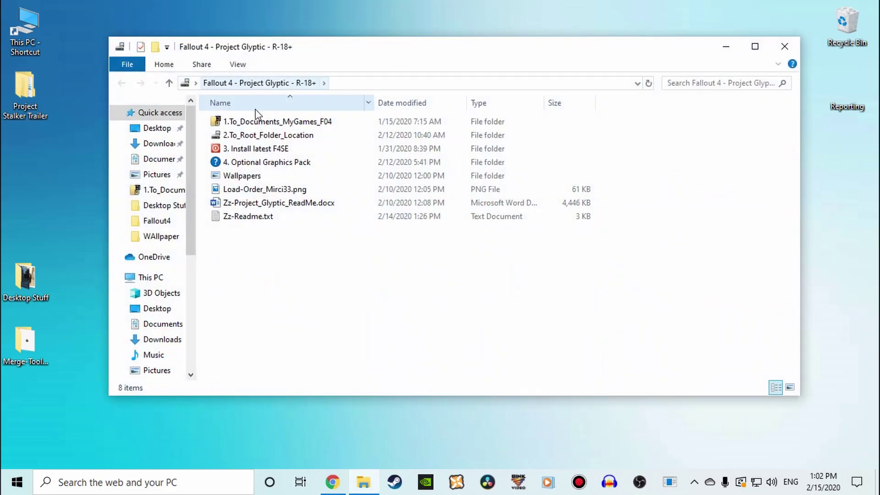
pyautogui.doubleClick(241, 150)
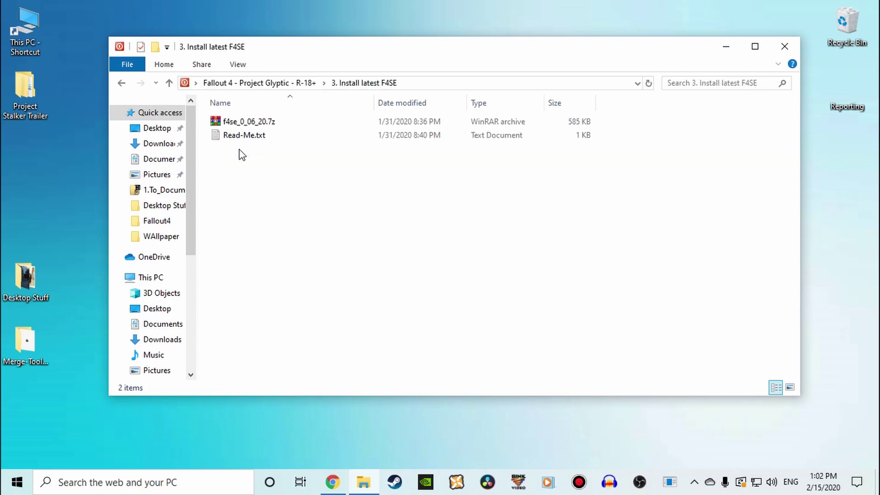
pyautogui.doubleClick(260, 135)
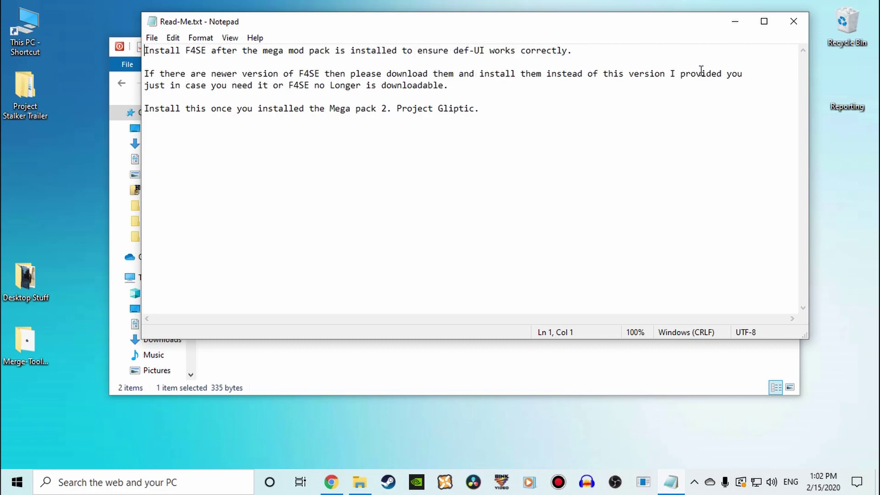
pyautogui.click(792, 21)
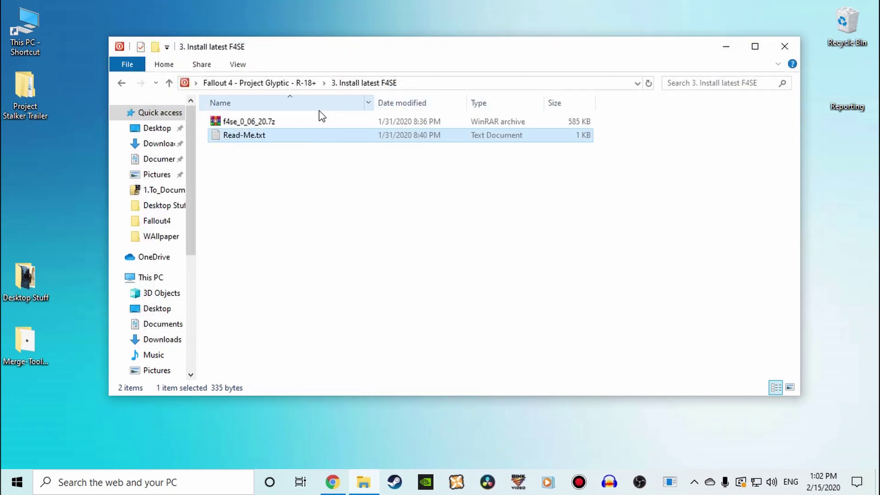
# Step: Open the f4se_0_06_20.7z archive, move it aside, and open the Fallout 4 root folder through its shortcut
pyautogui.doubleClick(248, 122)
pyautogui.click(785, 47)
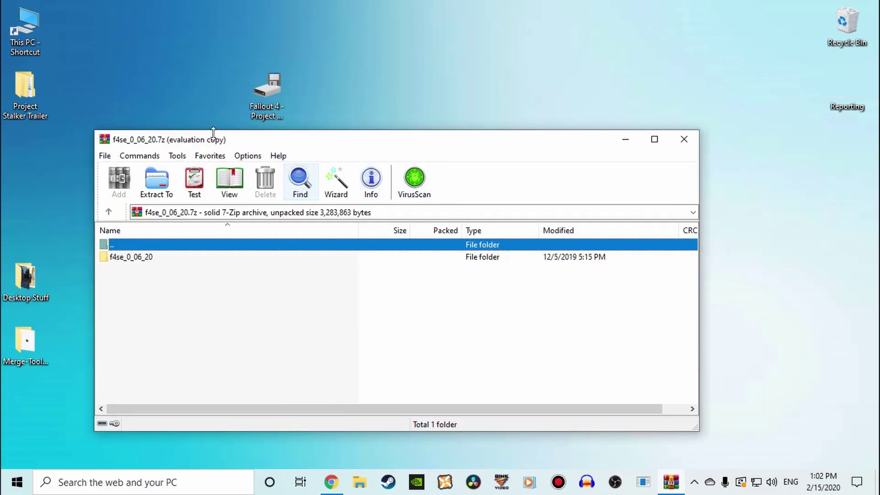
pyautogui.moveTo(214, 133); pyautogui.dragTo(733, 146)
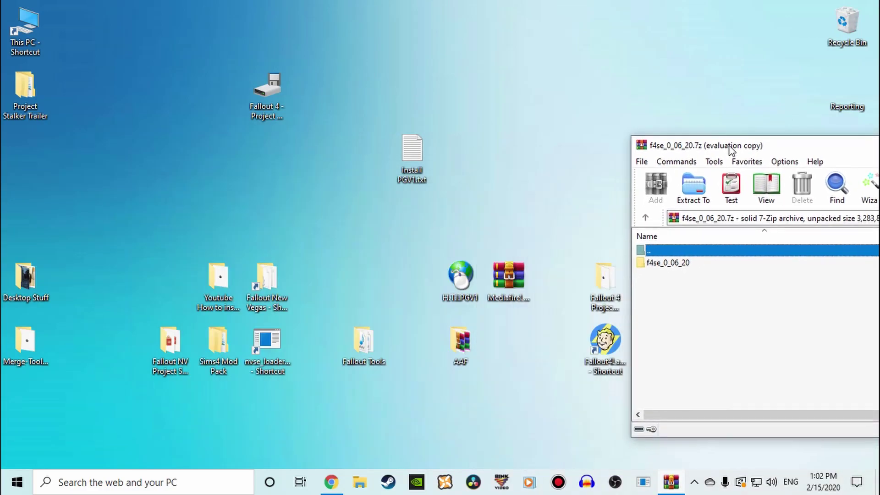
pyautogui.doubleClick(604, 275)
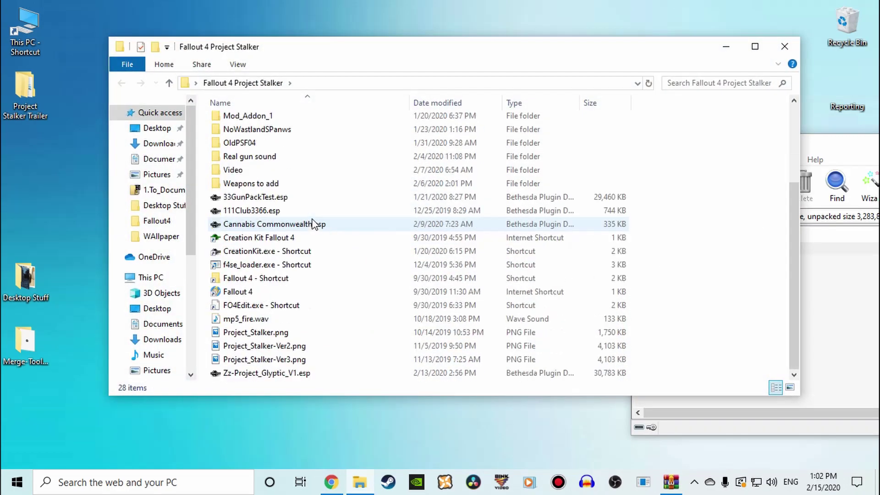
pyautogui.doubleClick(261, 278)
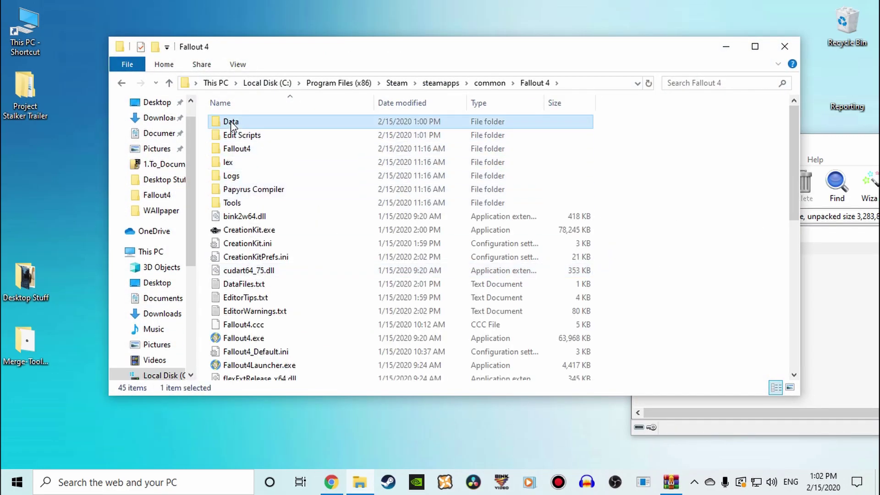
# Step: Extract the contents of the f4se_0_06_20 folder from the archive into Fallout 4's Data folder
pyautogui.doubleClick(229, 122)
pyautogui.click(834, 347)
pyautogui.doubleClick(677, 261)
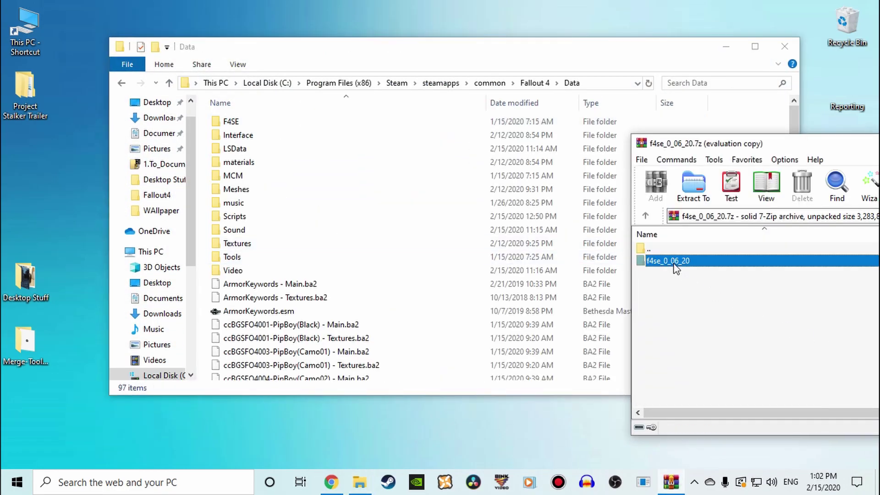
pyautogui.moveTo(764, 399); pyautogui.dragTo(691, 195)
pyautogui.moveTo(711, 145); pyautogui.dragTo(679, 24)
pyautogui.moveTo(655, 162); pyautogui.dragTo(738, 356)
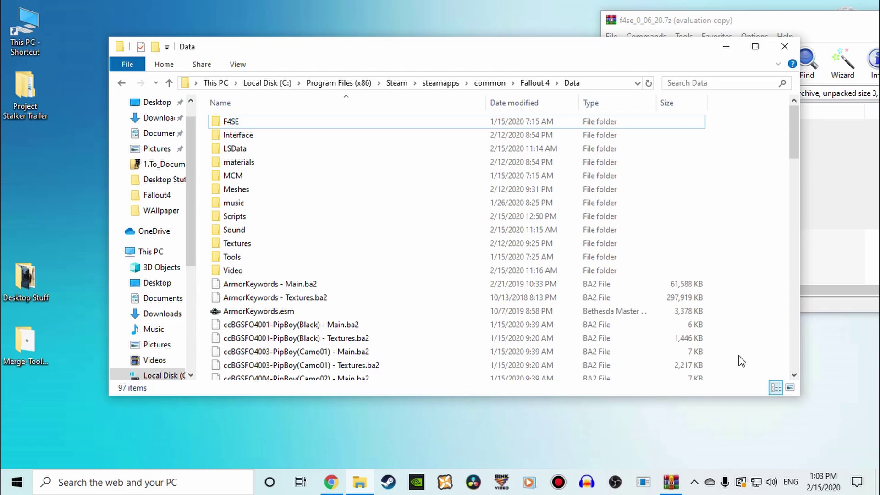
pyautogui.scroll(-8, 447, 298)
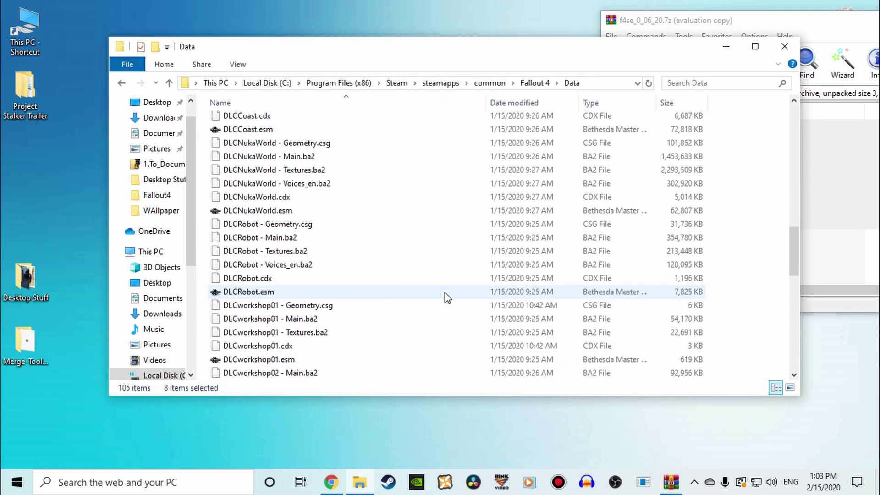
pyautogui.scroll(3, 379, 286)
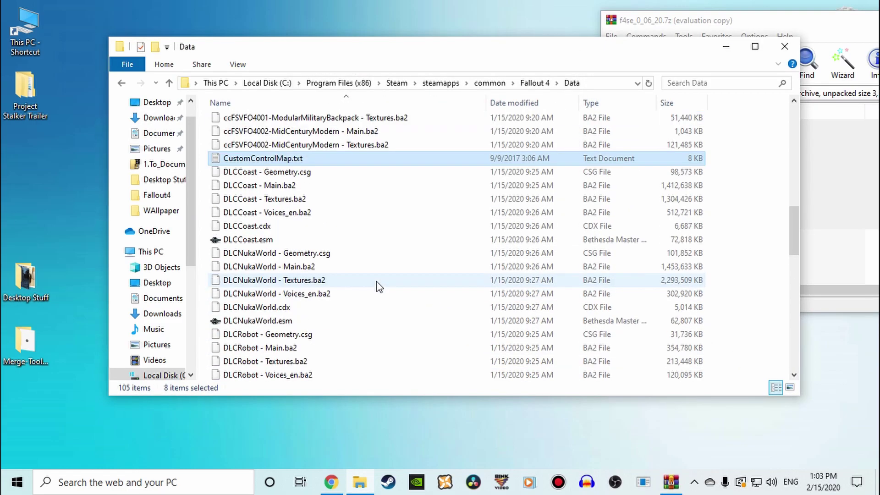
# Step: Move the extracted F4SE files from the Data folder to the Fallout 4 root folder
pyautogui.click(122, 82)
pyautogui.click(698, 280)
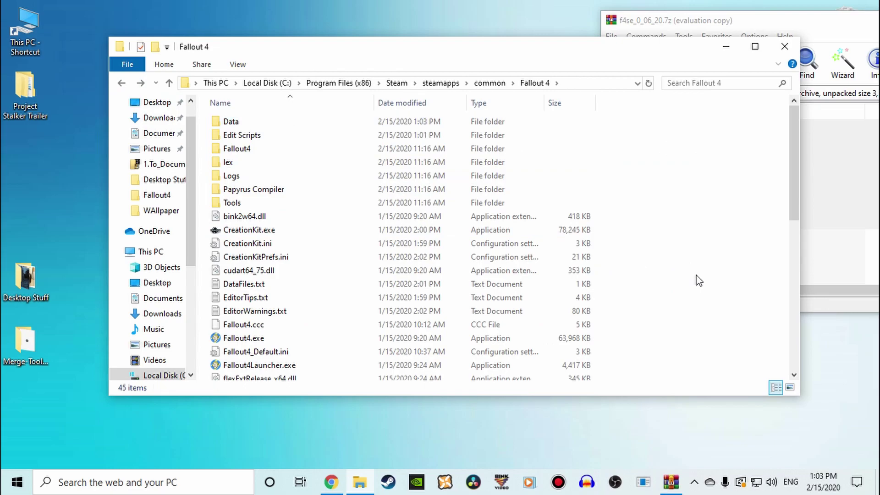
pyautogui.hotkey('ctrl', 'v')
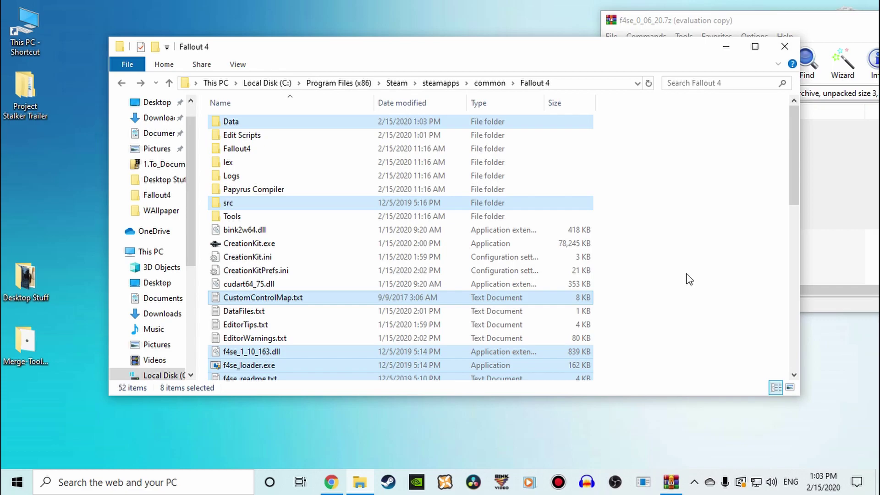
pyautogui.scroll(-7, 689, 280)
pyautogui.scroll(5, 689, 279)
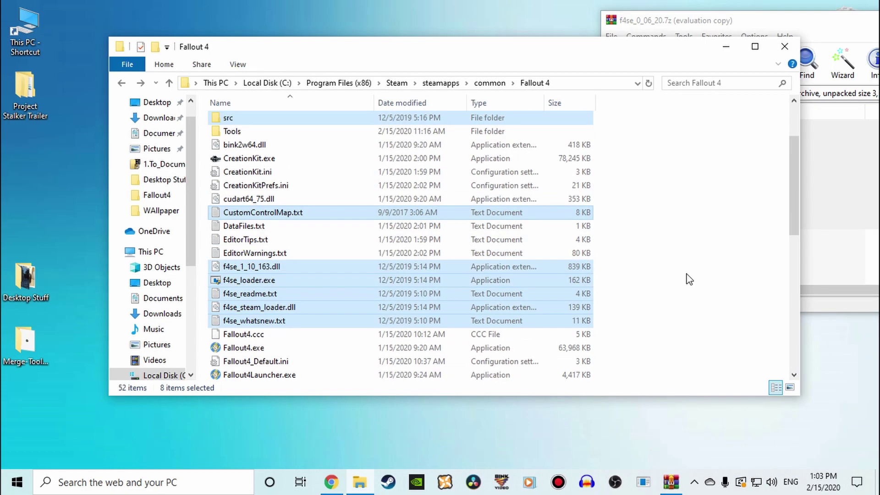
# Step: Extract the F4SE archive contents into the Fallout 4 root folder again, skipping the files that already exist there
pyautogui.moveTo(756, 21); pyautogui.dragTo(464, 21)
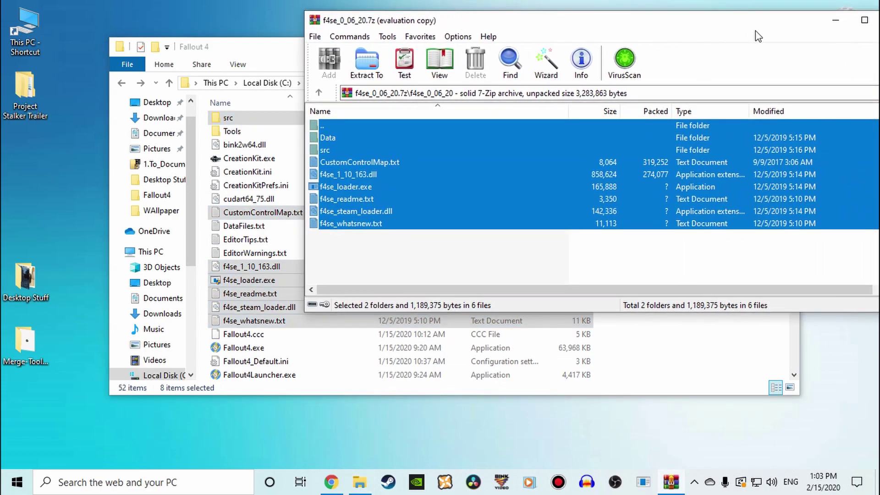
pyautogui.moveTo(758, 32); pyautogui.dragTo(818, 27)
pyautogui.moveTo(437, 148); pyautogui.dragTo(622, 348)
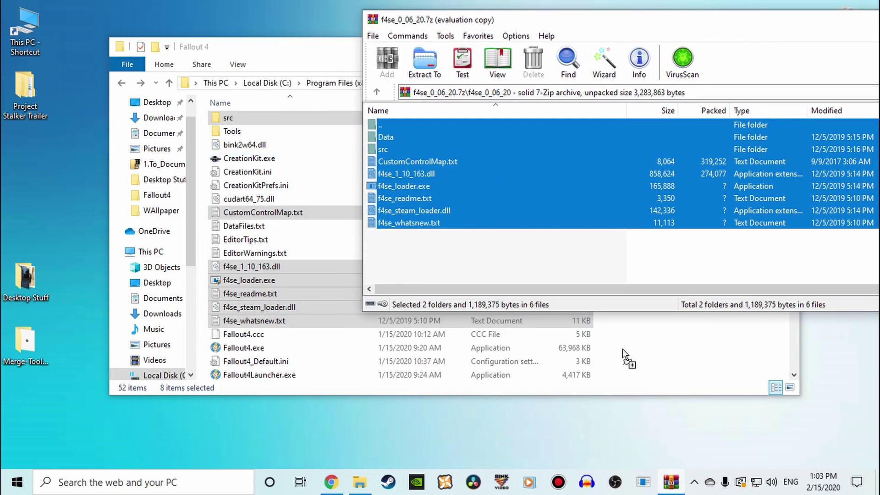
pyautogui.moveTo(622, 348); pyautogui.dragTo(624, 351)
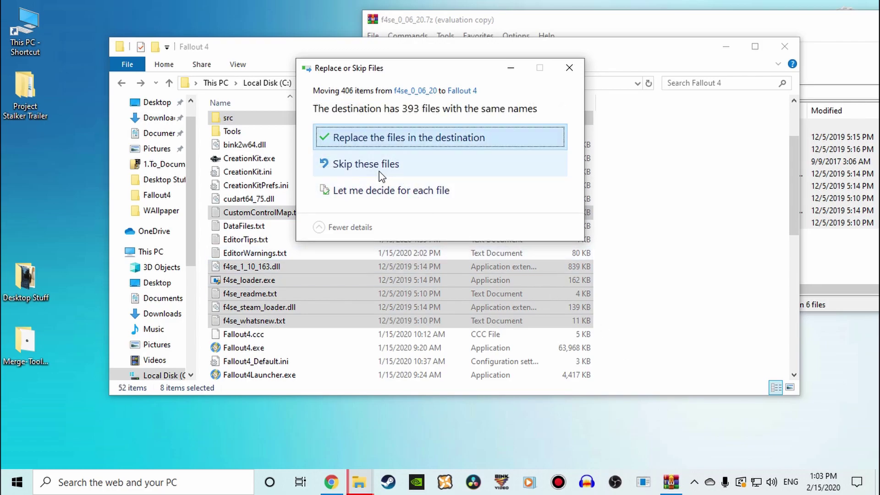
pyautogui.click(374, 166)
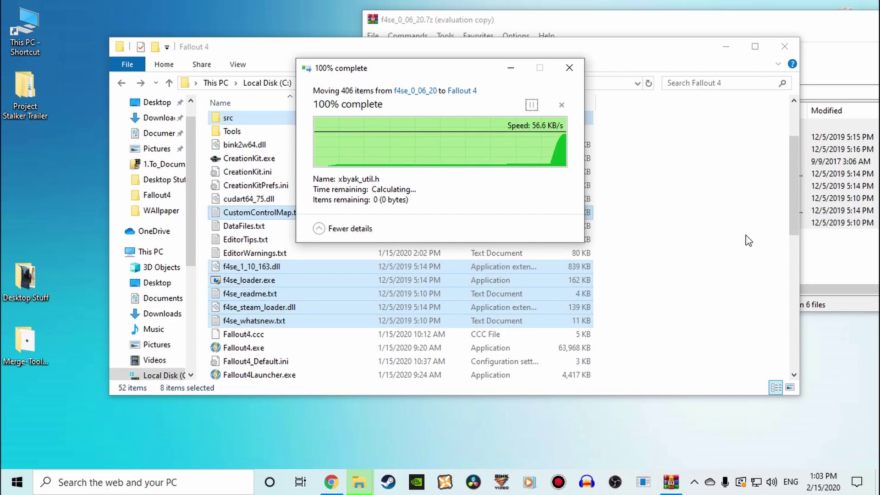
# Step: Close the f4se_0_06_20.7z archive and minimize the Fallout 4 folder window
pyautogui.click(813, 30)
pyautogui.click(732, 15)
pyautogui.click(734, 191)
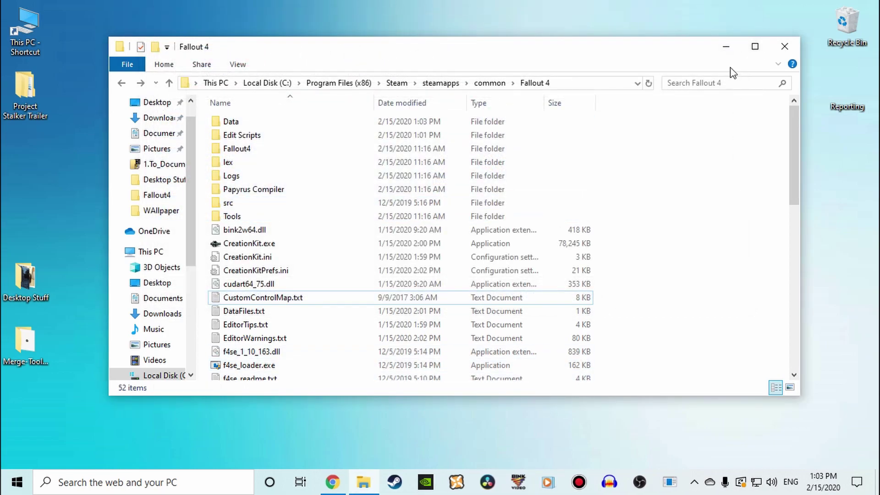
pyautogui.click(726, 46)
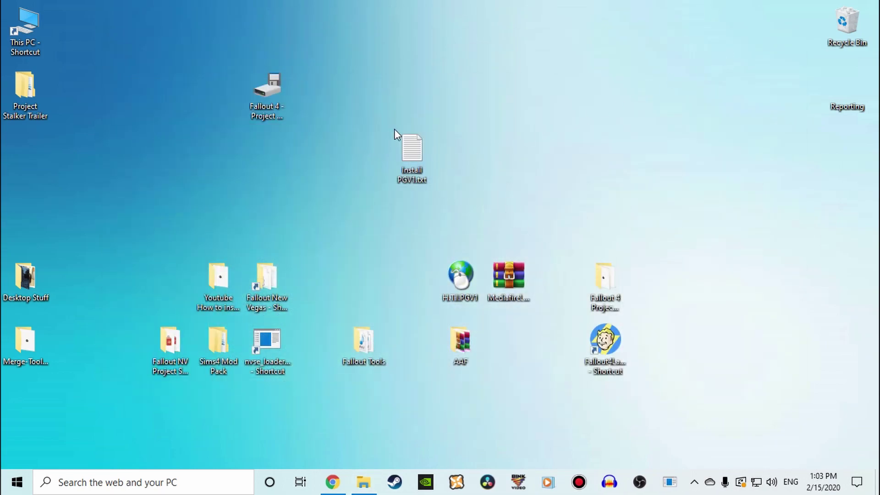
# Step: Open Install PGV1.txt, write "you just installed the vanilla Progect" and erase it
pyautogui.doubleClick(419, 153)
pyautogui.write('you just installed the vanill')
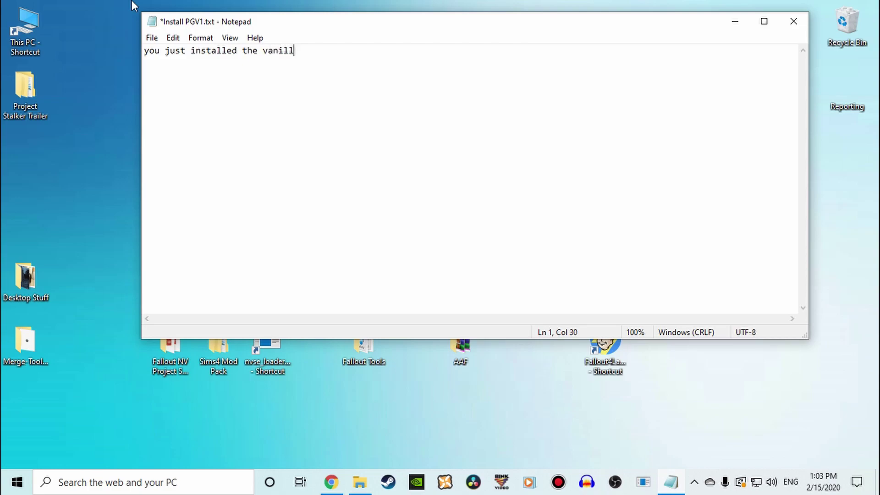
pyautogui.write('a Progect')
pyautogui.press('BackSpace')
pyautogui.press('BackSpace')
pyautogui.press('BackSpace')
pyautogui.press('BackSpace')
pyautogui.press('BackSpace')
pyautogui.press('BackSpace')
pyautogui.press('BackSpace')
pyautogui.press('BackSpace')
pyautogui.press('BackSpace')
pyautogui.press('BackSpace')
pyautogui.press('BackSpace')
pyautogui.press('BackSpace')
pyautogui.press('BackSpace')
pyautogui.press('BackSpace')
pyautogui.press('BackSpace')
pyautogui.press('BackSpace')
pyautogui.press('BackSpace')
pyautogui.press('BackSpace')
pyautogui.press('BackSpace')
pyautogui.press('BackSpace')
# Step: Write "damm ia mhigh as" in the note and erase it
pyautogui.write('damm ia mhigh as')
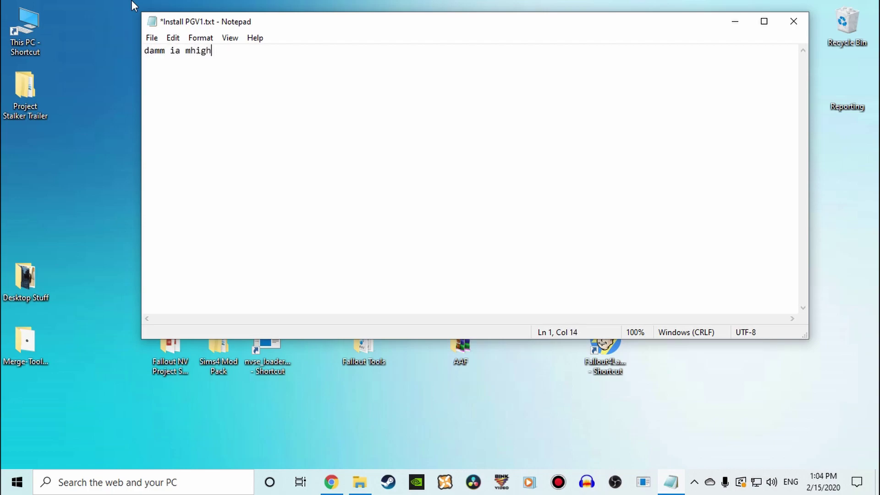
pyautogui.press('BackSpace')
pyautogui.press('BackSpace')
pyautogui.press('BackSpace')
pyautogui.press('BackSpace')
pyautogui.press('BackSpace')
pyautogui.press('BackSpace')
pyautogui.press('BackSpace')
pyautogui.press('BackSpace')
pyautogui.press('BackSpace')
pyautogui.press('BackSpace')
pyautogui.press('BackSpace')
pyautogui.press('BackSpace')
pyautogui.press('BackSpace')
pyautogui.press('BackSpace')
pyautogui.press('BackSpace')
pyautogui.press('BackSpace')
pyautogui.press('BackSpace')
pyautogui.press('BackSpace')
pyautogui.press('BackSpace')
# Step: Write "you just installed the Project Glyptic V1 mod vanilla base game edtion to enable the forest and grpaics with e the other mods" in the note
pyautogui.write('you just installed ')
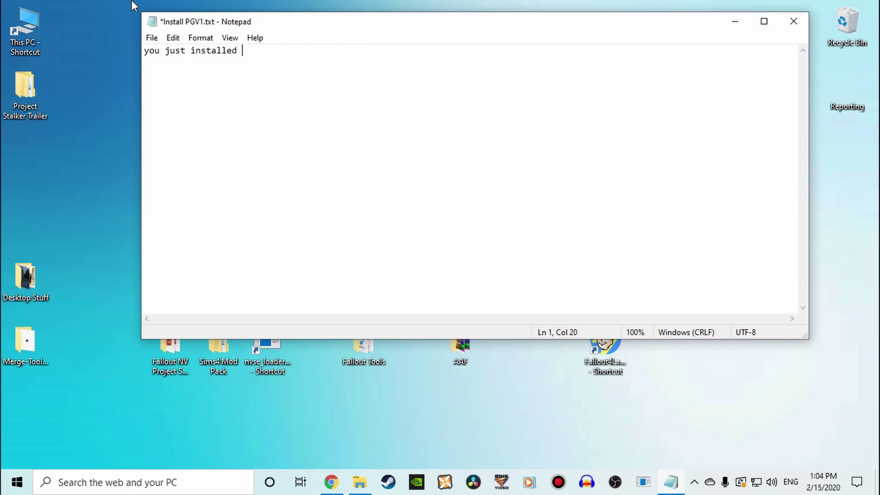
pyautogui.write('the Project Gly')
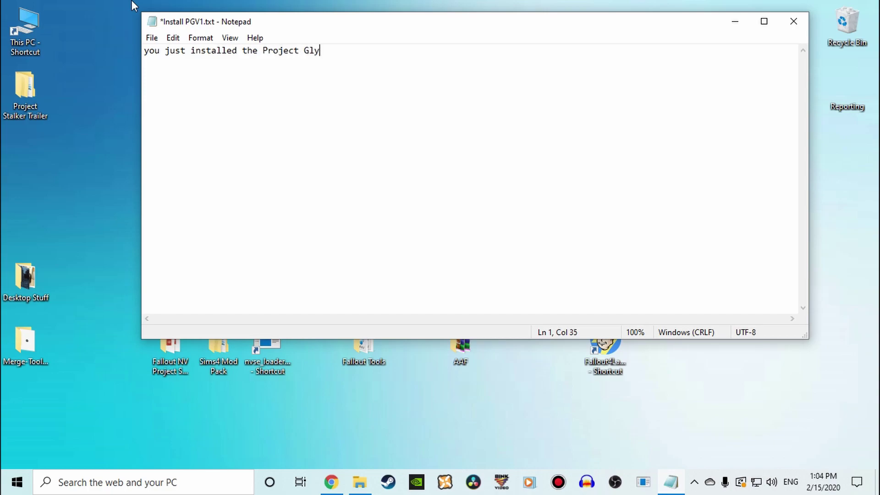
pyautogui.write('ptic V1 mod vanilla base game edtion to enable the forest')
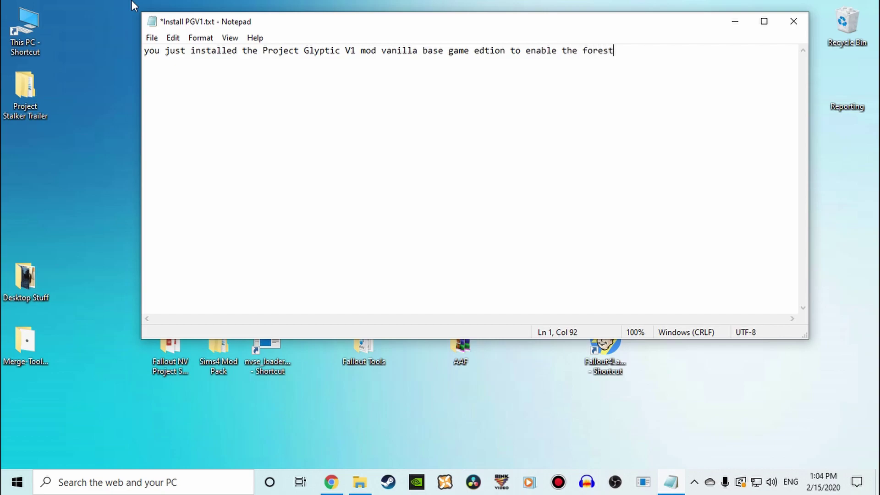
pyautogui.write(' and grpaics with e the other mods')
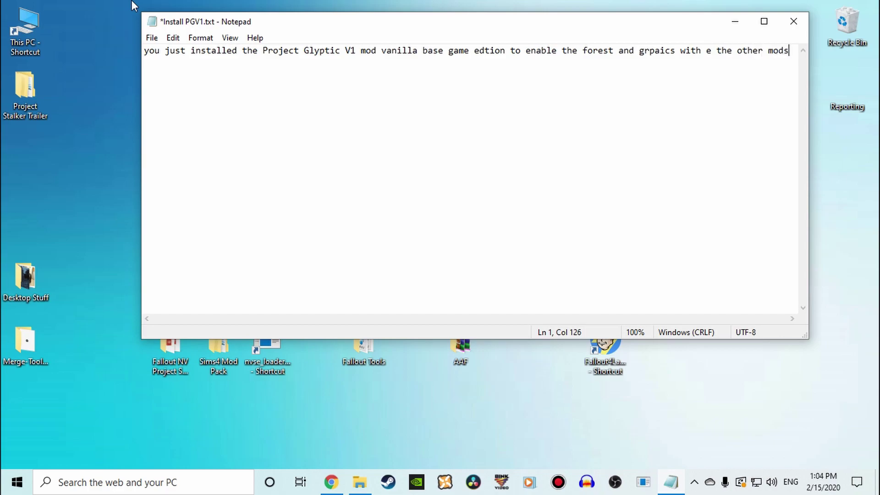
# Step: Erase the last words of the note's sentence and clear the remaining text
pyautogui.press('BackSpace')
pyautogui.press('BackSpace')
pyautogui.press('BackSpace')
pyautogui.press('BackSpace')
pyautogui.press('BackSpace')
pyautogui.press('BackSpace')
pyautogui.press('BackSpace')
pyautogui.press('BackSpace')
pyautogui.press('BackSpace')
pyautogui.press('BackSpace')
pyautogui.press('BackSpace')
pyautogui.press('BackSpace')
pyautogui.press('BackSpace')
pyautogui.press('BackSpace')
pyautogui.press('BackSpace')
pyautogui.press('BackSpace')
pyautogui.press('BackSpace')
pyautogui.press('BackSpace')
pyautogui.press('BackSpace')
pyautogui.press('BackSpace')
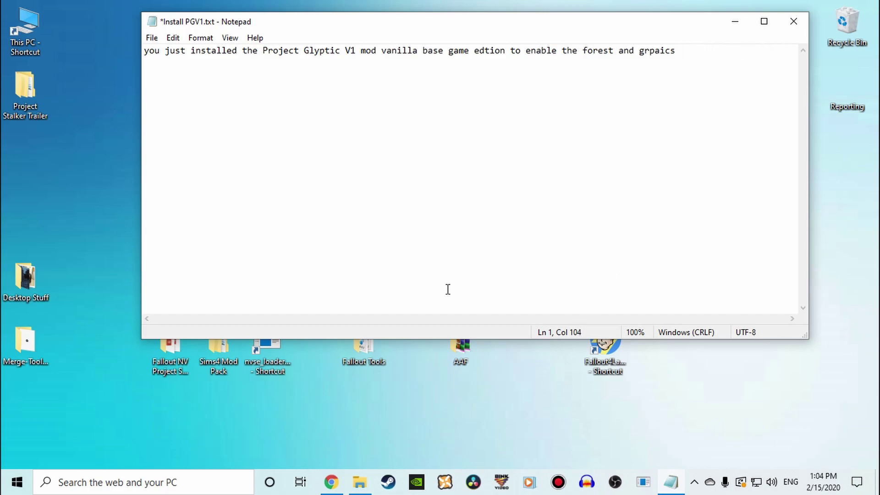
pyautogui.hotkey('ctrl', 'a')
pyautogui.press('BackSpace')
# Step: Write "open the oprional folder and install all thoses mods like this" in the note and erase it
pyautogui.write('open the oprion')
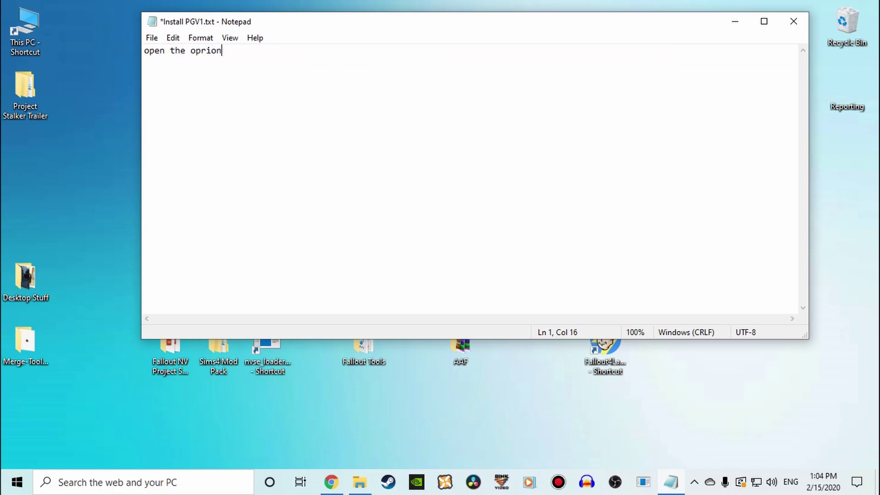
pyautogui.write('al folder and inst')
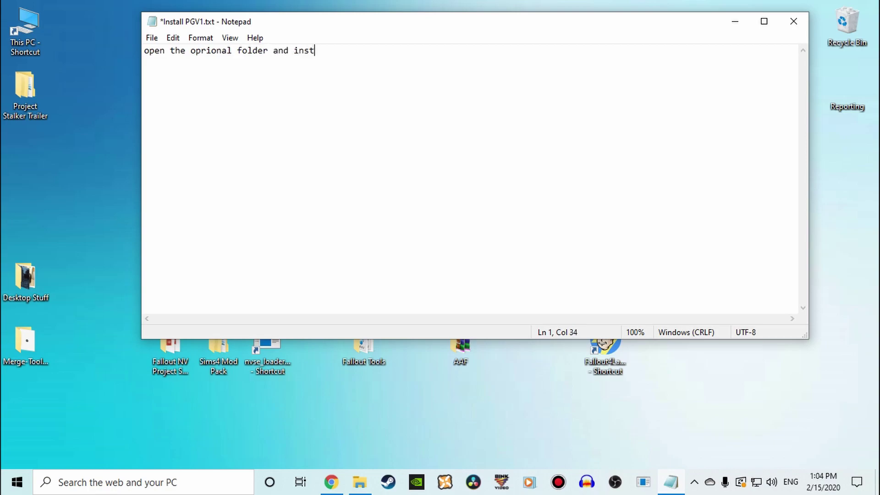
pyautogui.write('all thoses mods like this')
pyautogui.hotkey('ctrl', 'a')
pyautogui.press('BackSpace')
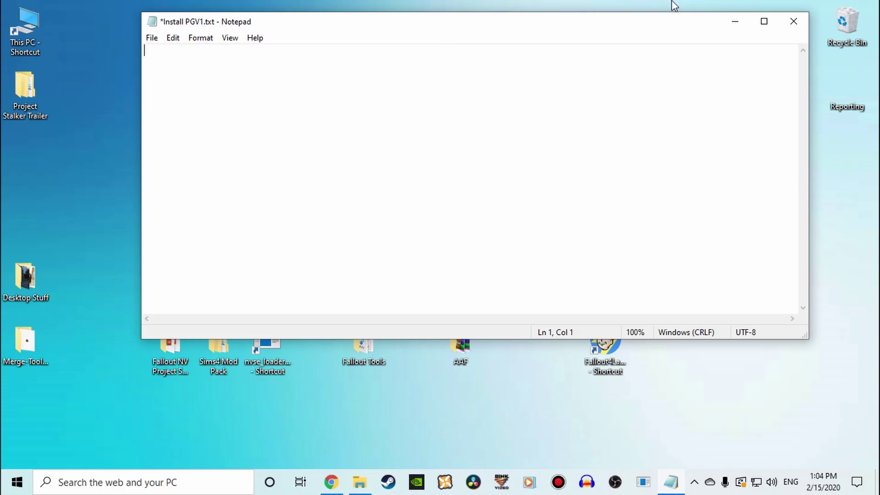
# Step: Close the note and open the 4. Optional Graphics Pack folder in the Project Glyptic pack
pyautogui.click(802, 22)
pyautogui.click(460, 248)
pyautogui.doubleClick(249, 87)
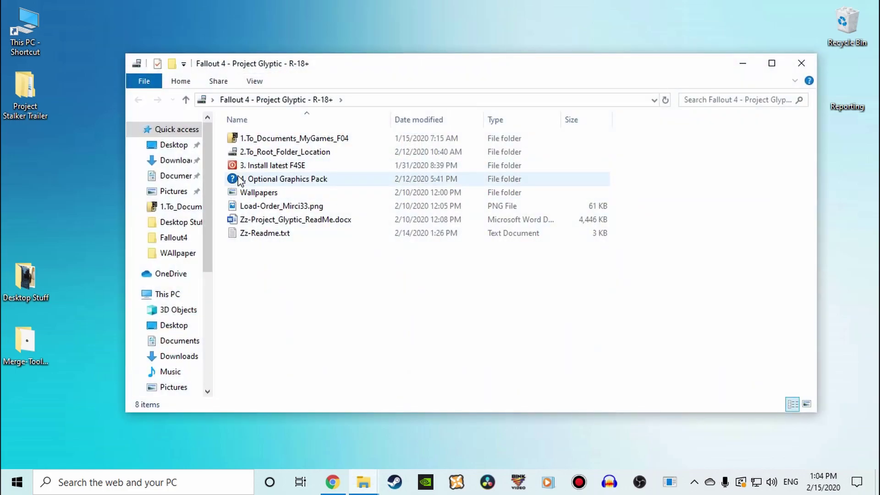
pyautogui.doubleClick(235, 179)
# Step: Open Fallout 4's Data folder through the Fallout 4 Project Stalker folder, placed beside the Optional Graphics Pack window
pyautogui.moveTo(668, 77); pyautogui.dragTo(559, 379)
pyautogui.doubleClick(596, 271)
pyautogui.moveTo(188, 20); pyautogui.dragTo(619, 70)
pyautogui.moveTo(284, 385); pyautogui.dragTo(250, 144)
pyautogui.moveTo(587, 72); pyautogui.dragTo(593, 61)
pyautogui.scroll(-3, 626, 211)
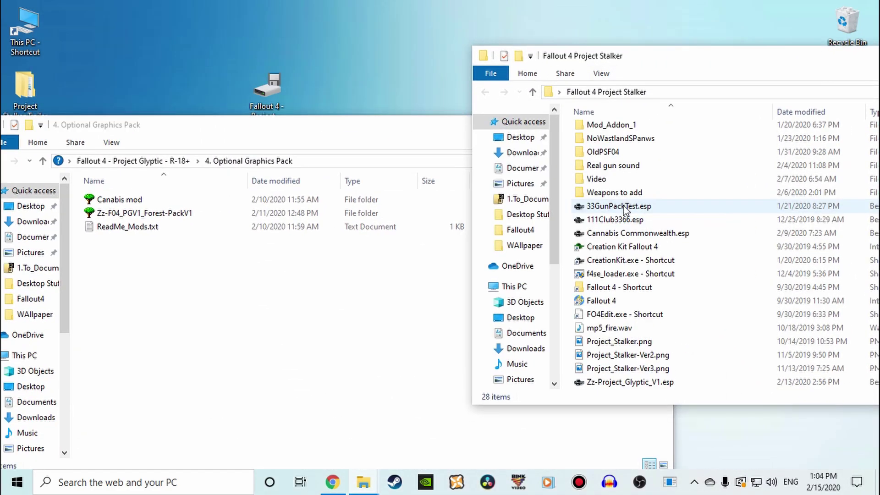
pyautogui.doubleClick(596, 342)
pyautogui.doubleClick(595, 132)
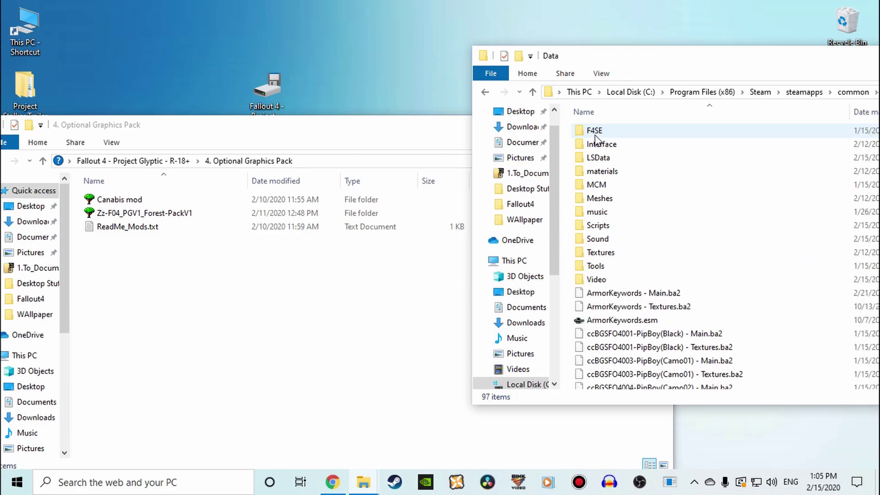
# Step: Copy all files of the Canabis mod folder into Fallout 4's Data folder
pyautogui.doubleClick(107, 200)
pyautogui.moveTo(235, 355); pyautogui.dragTo(79, 190)
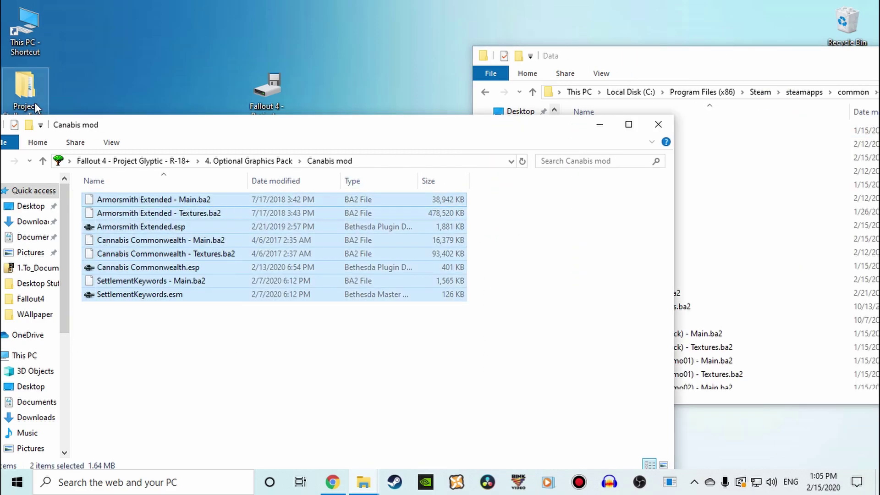
pyautogui.click(771, 339)
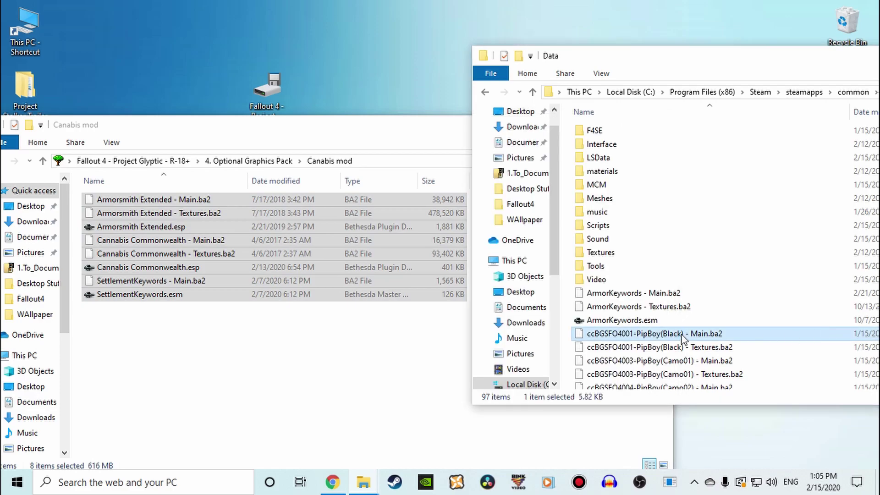
pyautogui.hotkey('ctrl', 'v')
# Step: Copy all files from the Zz-F04_PGV1_Forest-PackV1 Data folder into Fallout 4's Data folder and close the folder windows
pyautogui.click(320, 349)
pyautogui.moveTo(123, 120); pyautogui.dragTo(171, 82)
pyautogui.click(45, 122)
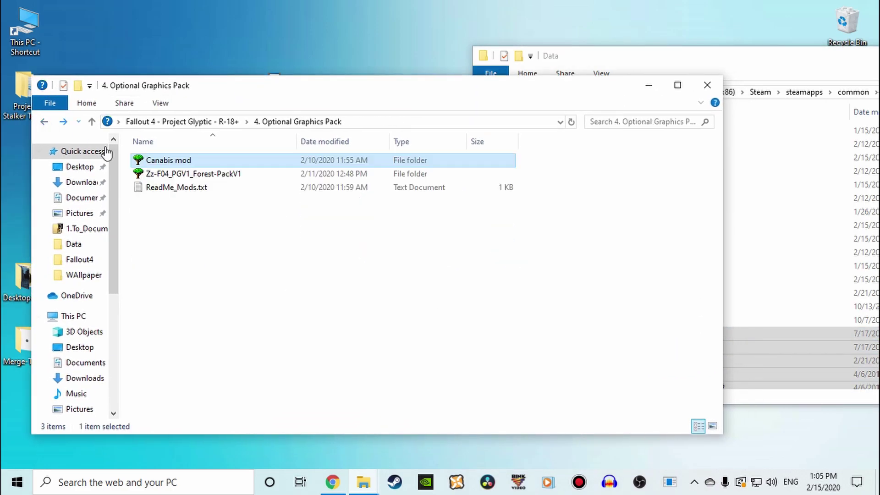
pyautogui.doubleClick(160, 173)
pyautogui.doubleClick(158, 161)
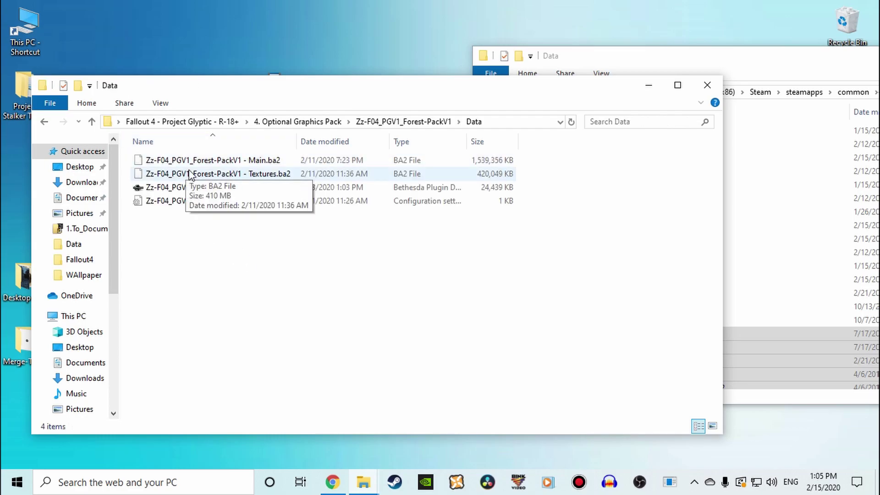
pyautogui.hotkey('ctrl', 'a')
pyautogui.click(707, 85)
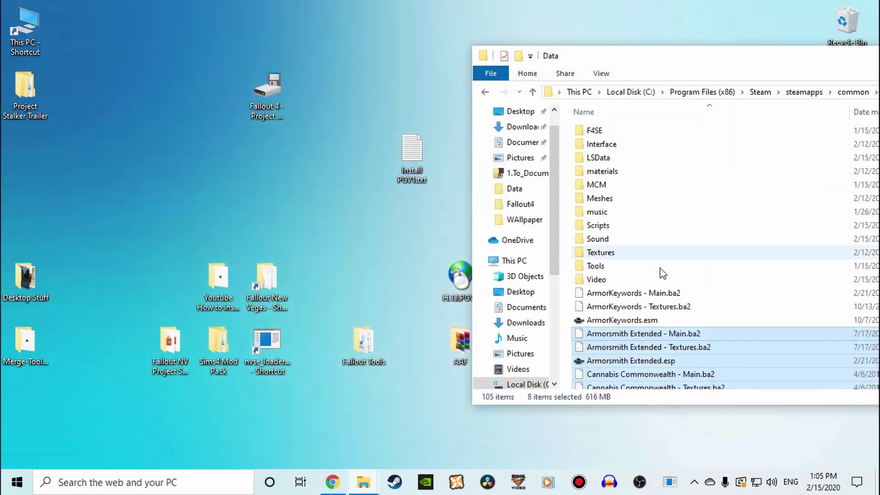
pyautogui.click(568, 311)
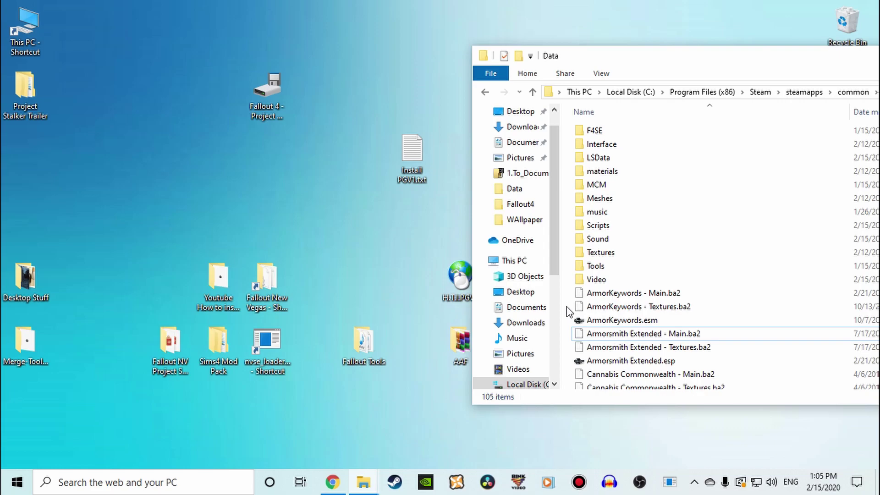
pyautogui.hotkey('ctrl', 'v')
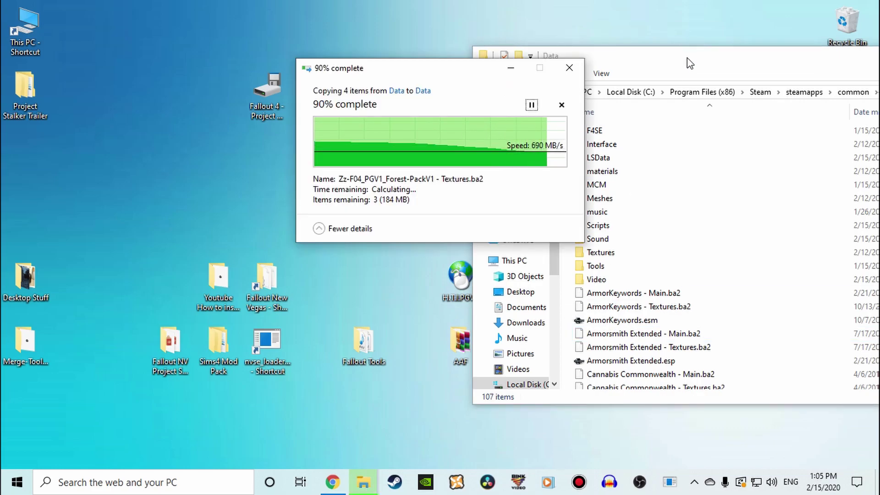
pyautogui.doubleClick(690, 63)
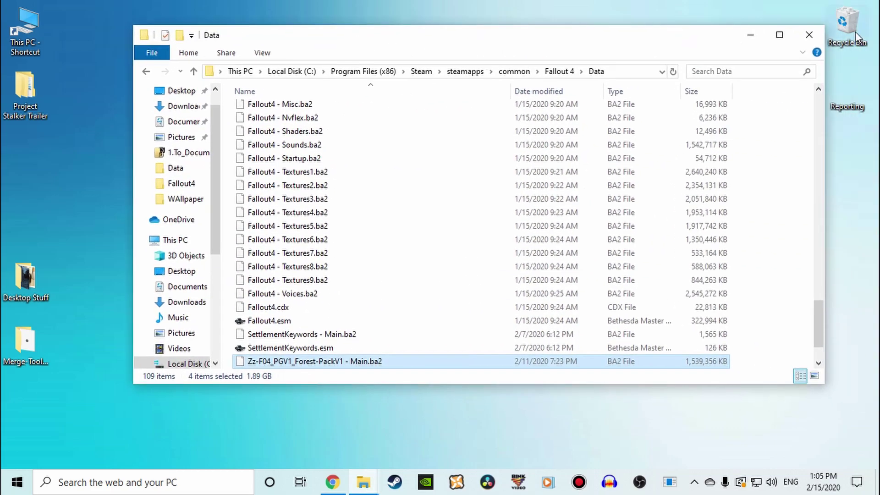
pyautogui.click(809, 35)
# Step: Open Install PGV1.txt and write "now open up nexus mod manager not voretx or fomm or anything el"
pyautogui.doubleClick(403, 143)
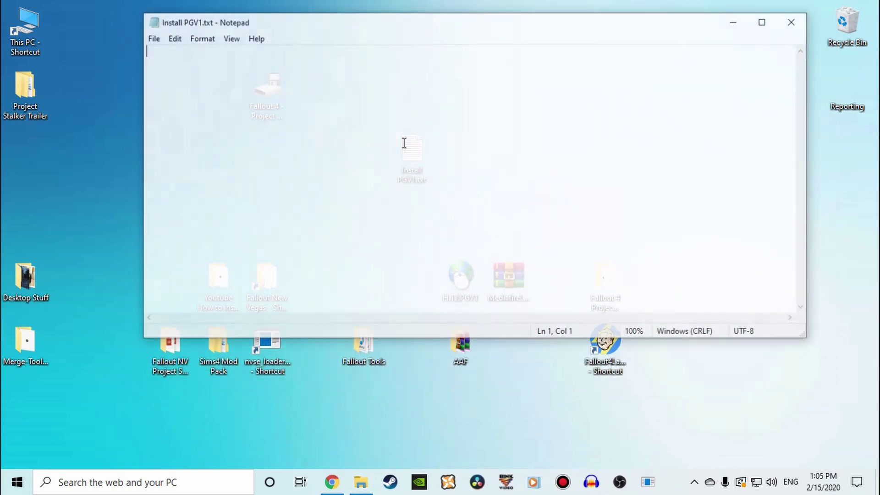
pyautogui.write('now open up nexus mod manager')
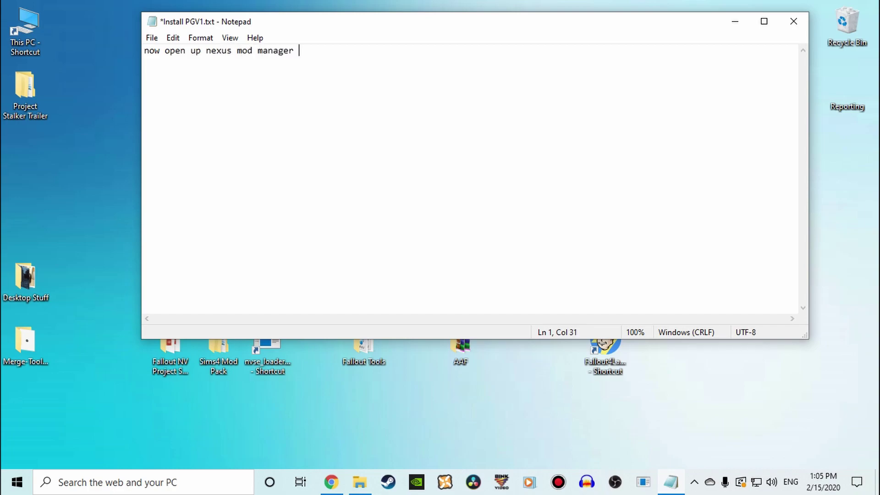
pyautogui.write(' not voret ')
pyautogui.write(' or fomm or anything el')
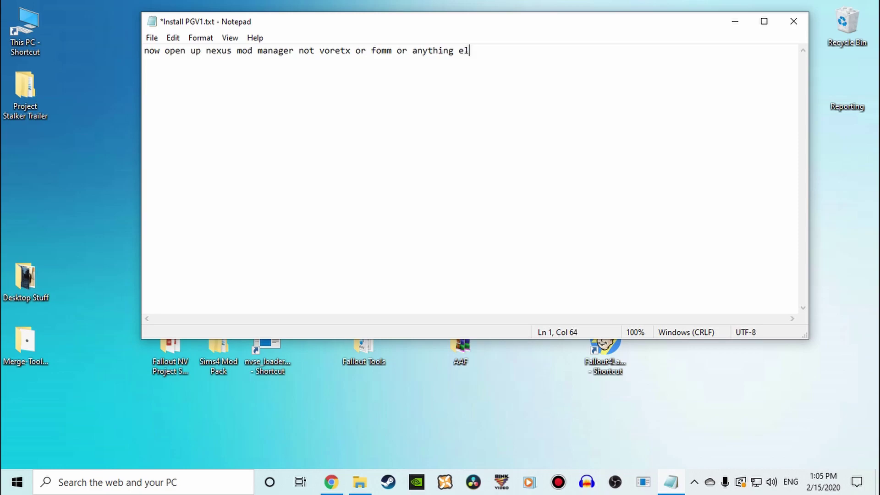
# Step: Erase "or fomm or anything el" from the end of the note
pyautogui.press('BackSpace')
pyautogui.press('BackSpace')
pyautogui.press('BackSpace')
pyautogui.press('BackSpace')
pyautogui.press('BackSpace')
pyautogui.press('BackSpace')
pyautogui.press('BackSpace')
pyautogui.press('BackSpace')
pyautogui.press('BackSpace')
pyautogui.press('BackSpace')
pyautogui.press('BackSpace')
pyautogui.press('BackSpace')
pyautogui.press('BackSpace')
pyautogui.press('BackSpace')
pyautogui.press('BackSpace')
pyautogui.press('BackSpace')
pyautogui.press('BackSpace')
pyautogui.press('BackSpace')
pyautogui.press('BackSpace')
pyautogui.press('BackSpace')
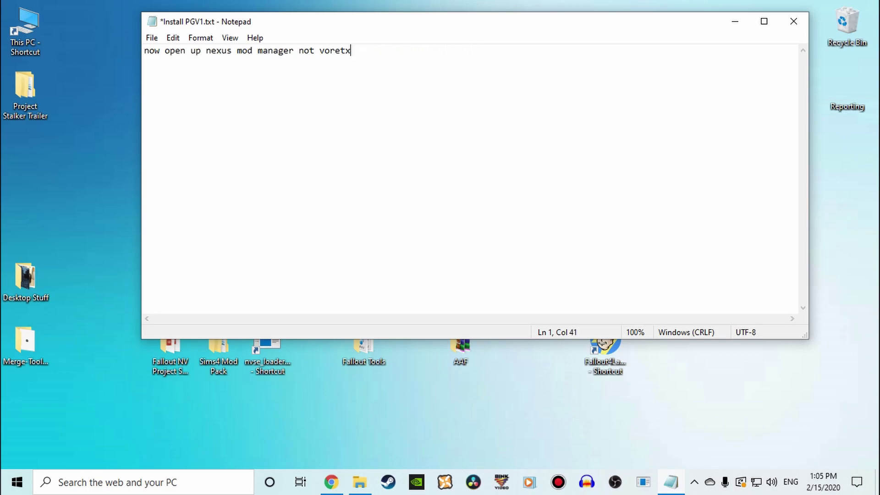